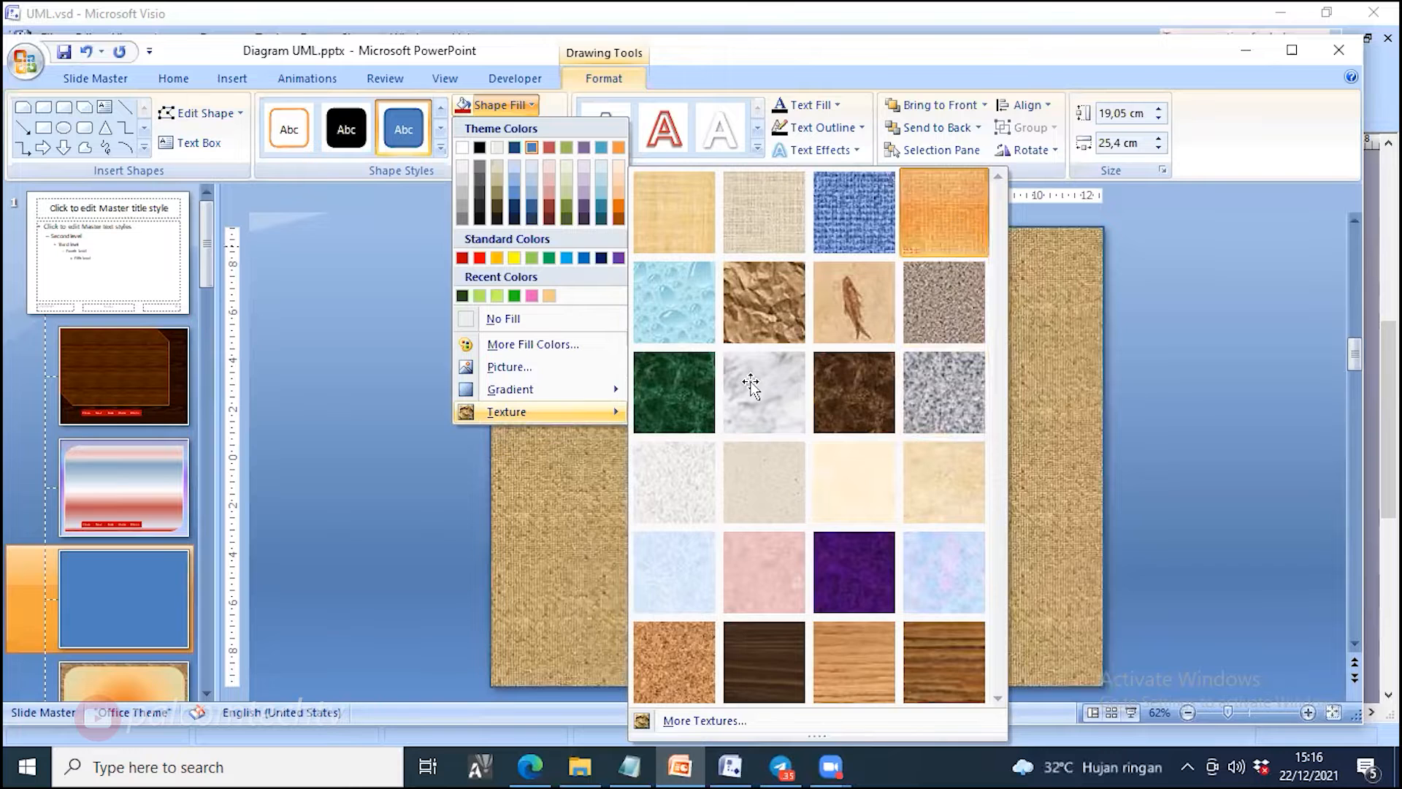
Step: Fill the full-slide rectangle with the tan woven texture and give it a dark orange outline
left_click(774, 427)
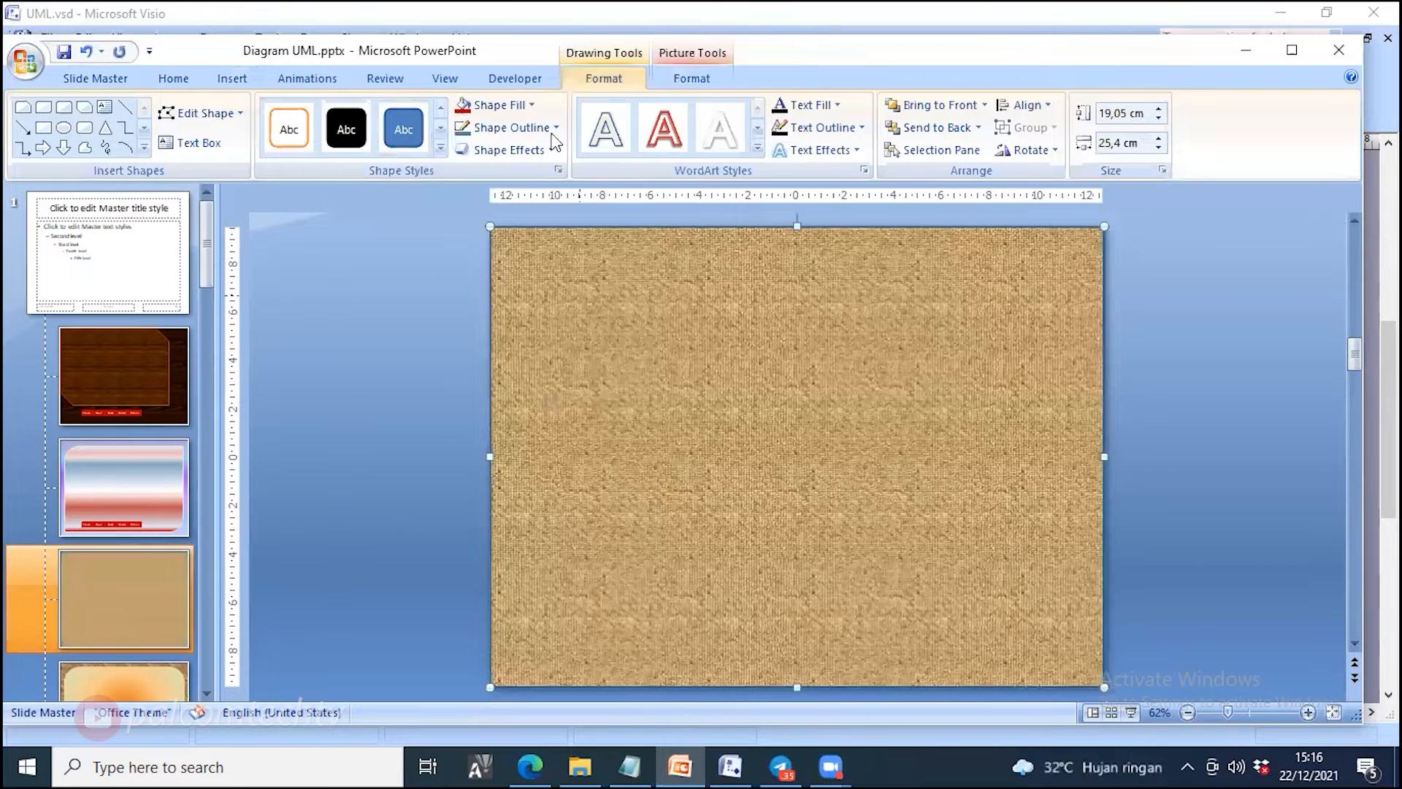
right_click(879, 637)
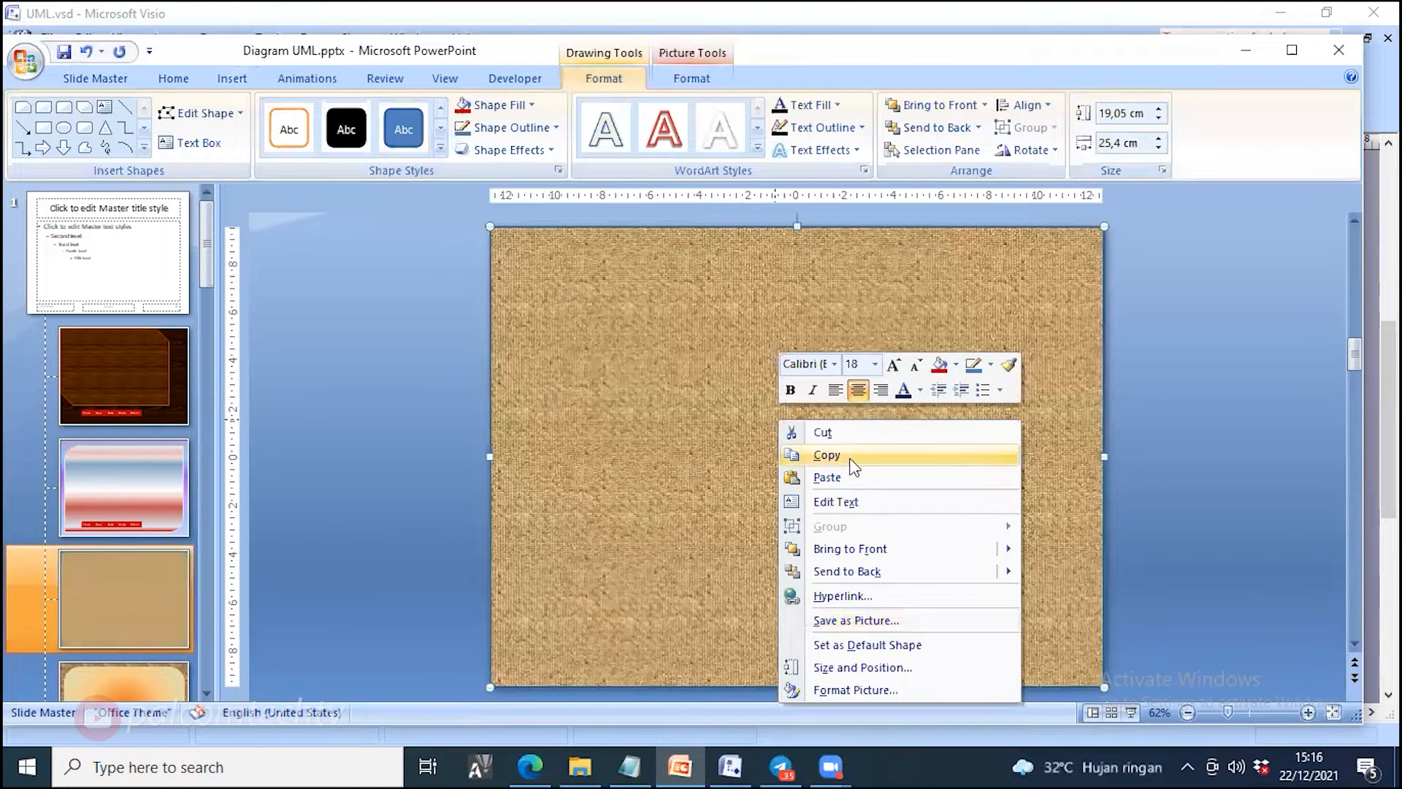
left_click(869, 690)
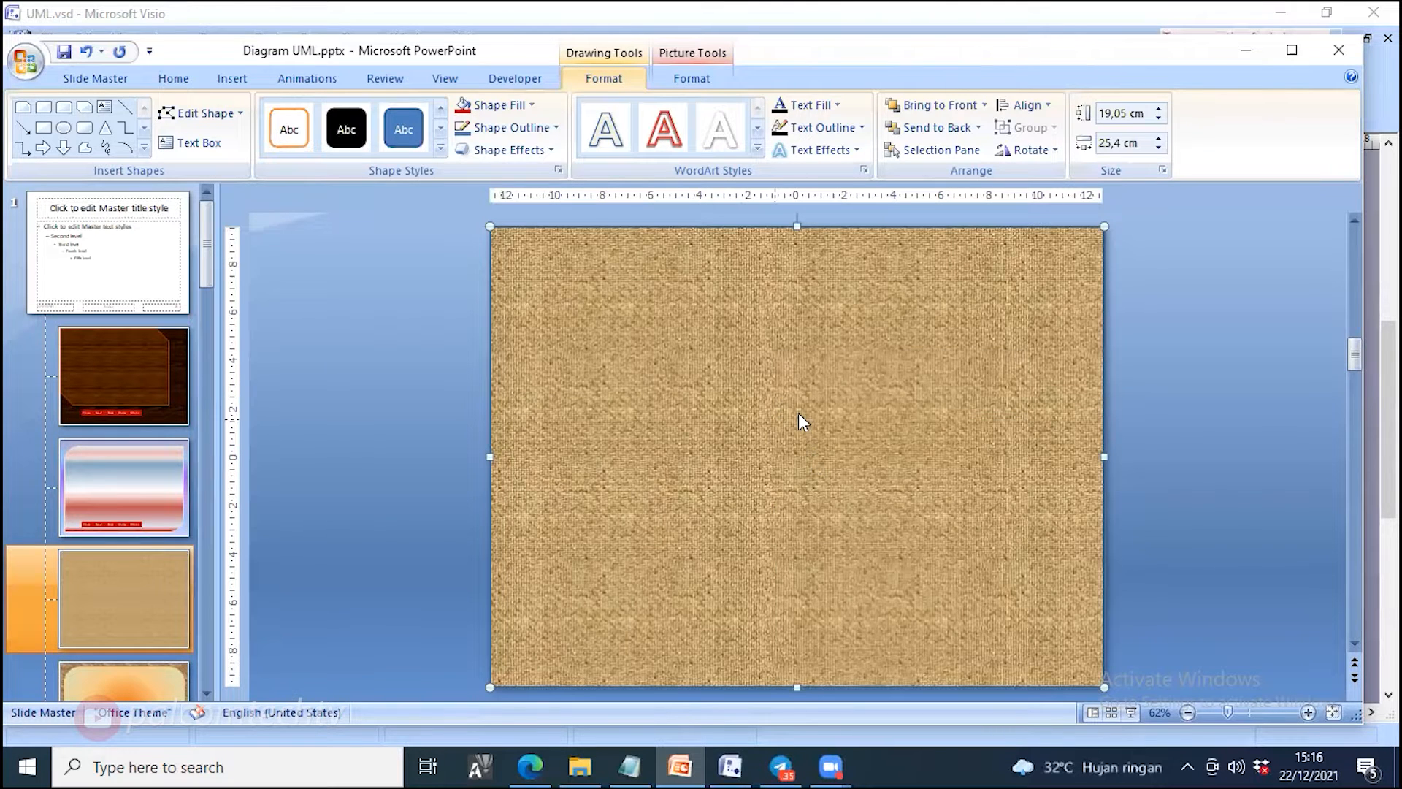
left_click(529, 220)
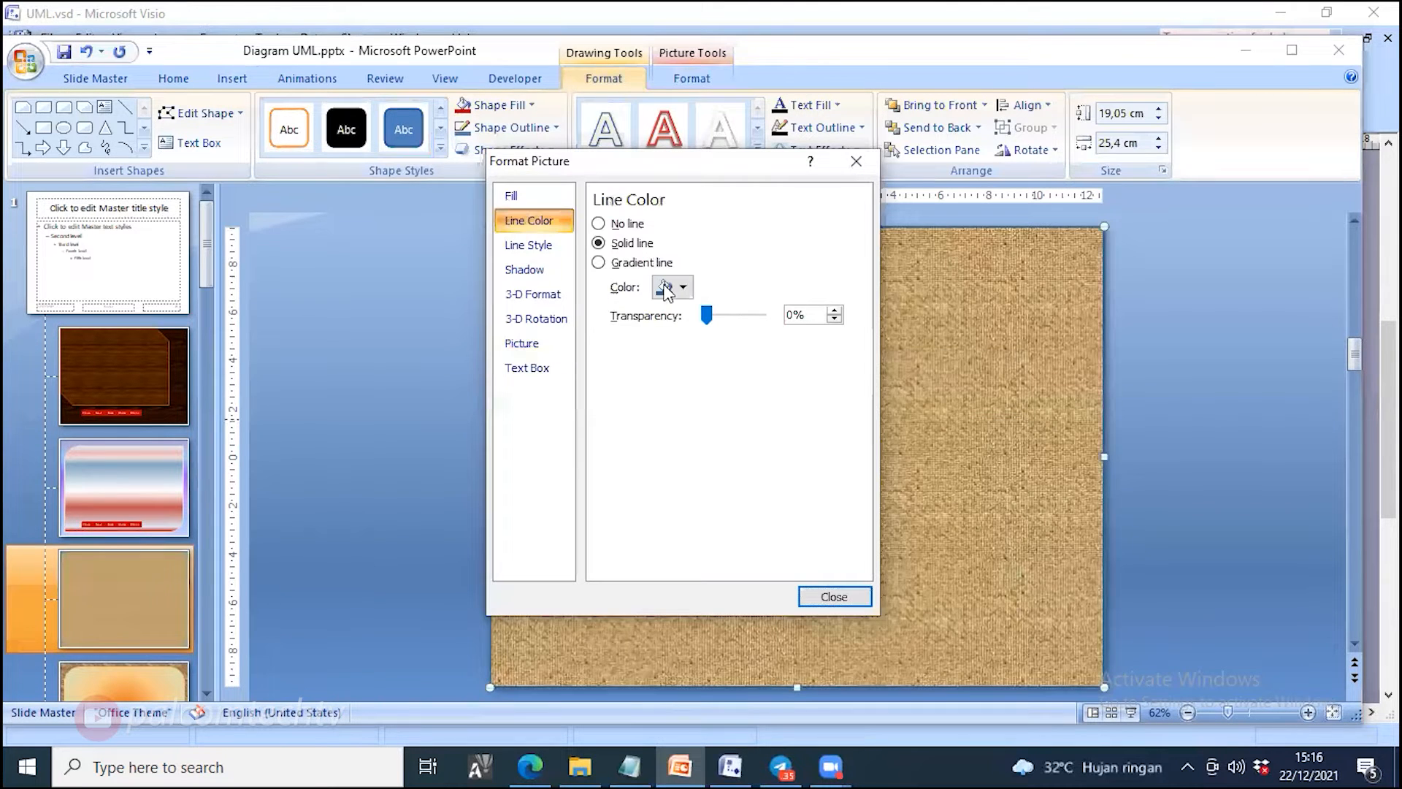
left_click(666, 290)
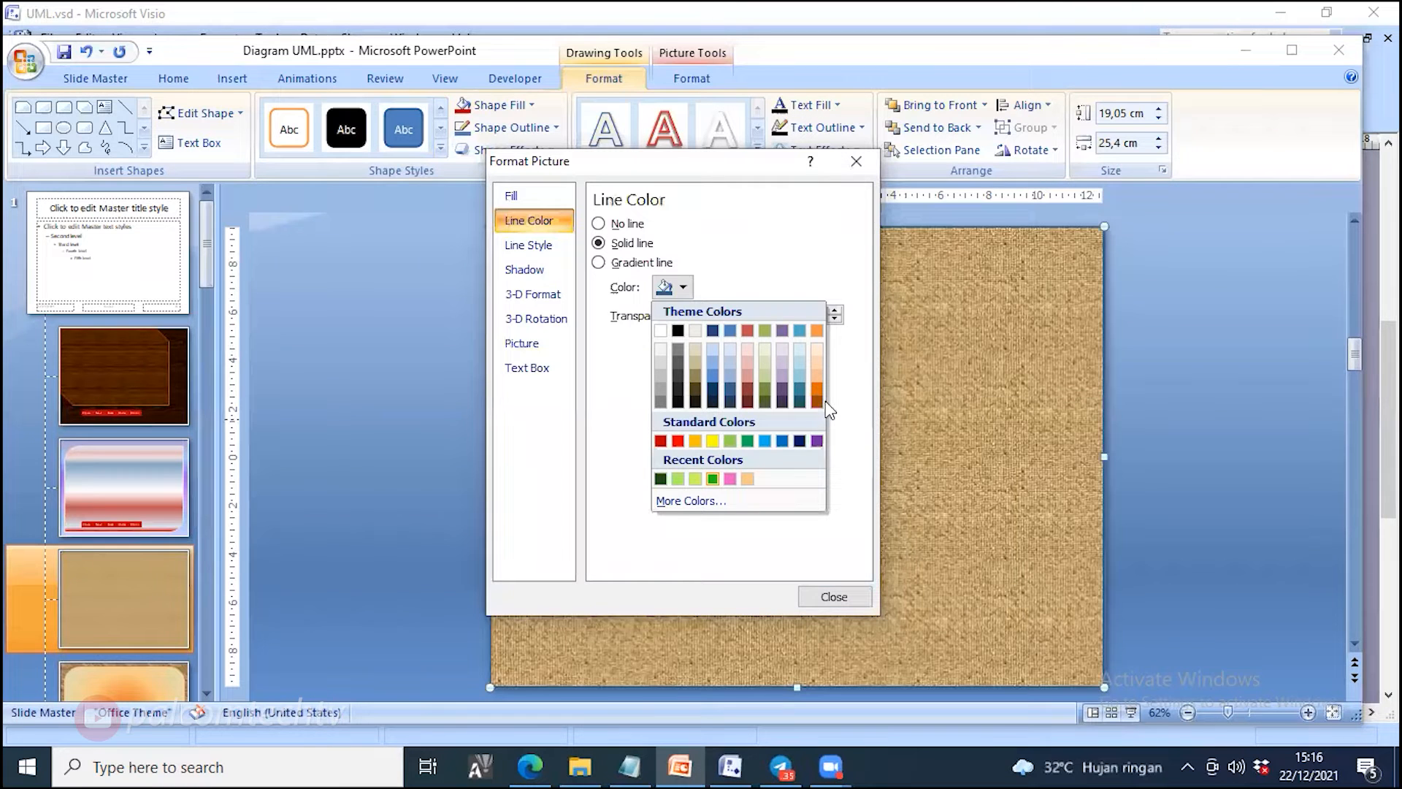
left_click(834, 596)
left_click(414, 336)
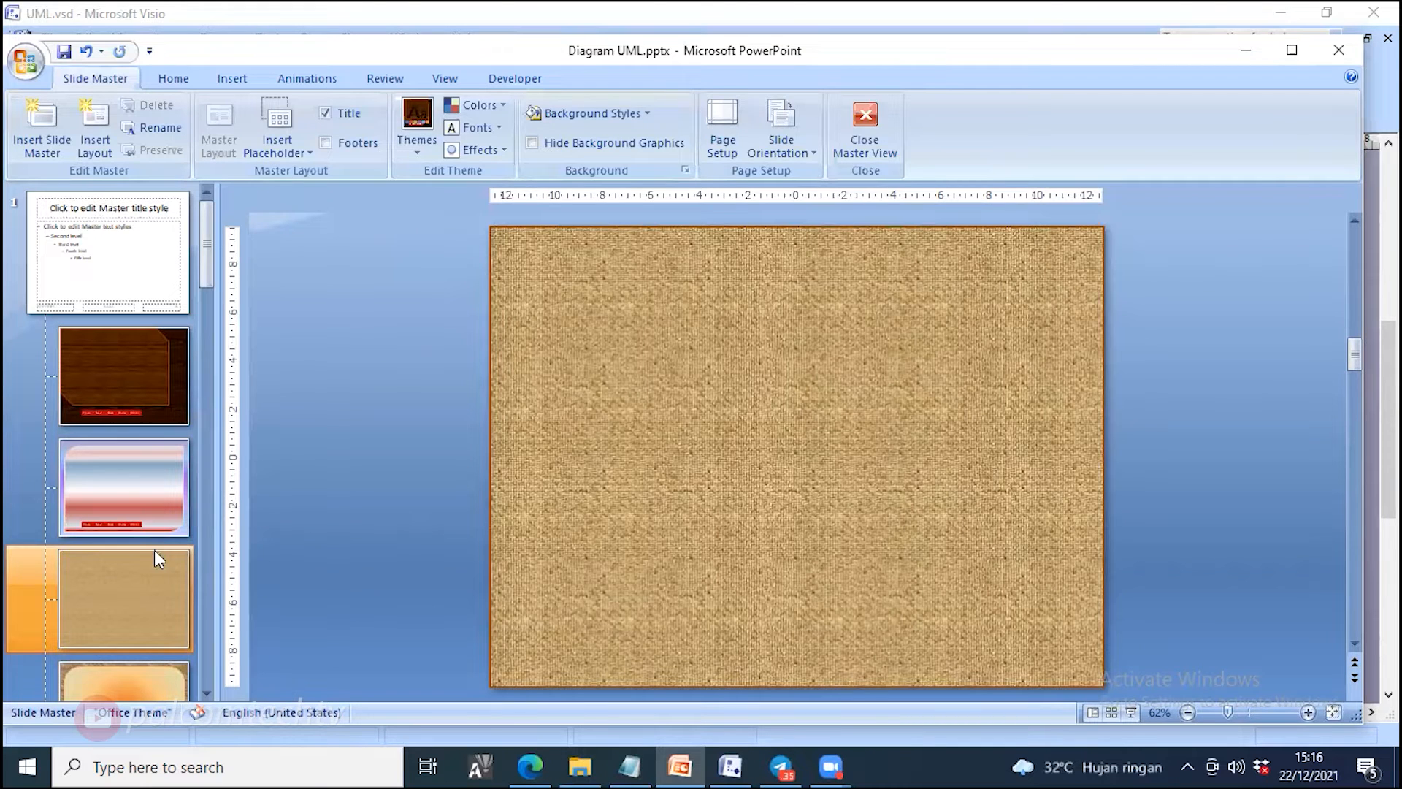
Step: Draw a large rectangle with one snipped corner over the woven background of the Section Header layout
left_click_drag(155, 550, 166, 431)
left_click_drag(167, 382, 167, 382)
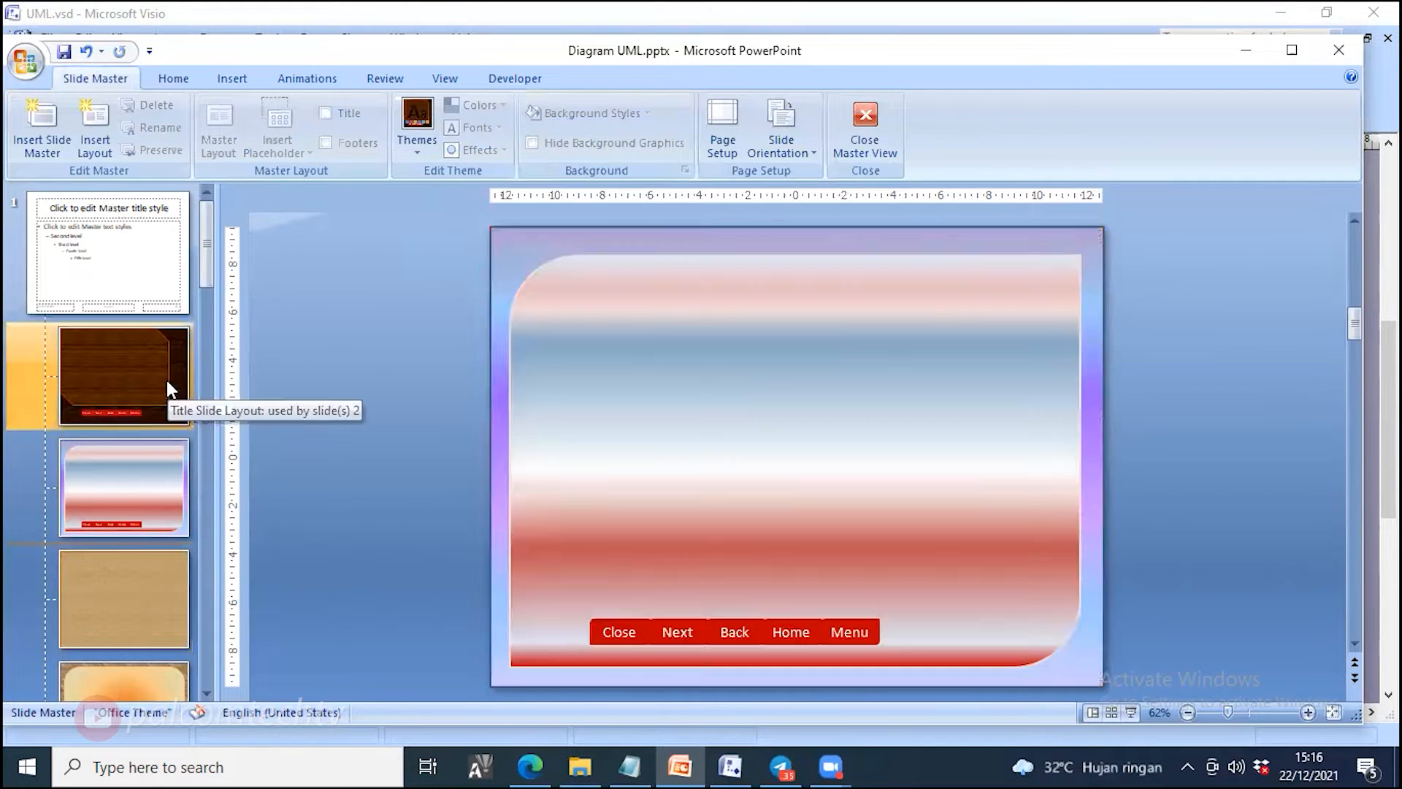
left_click(134, 593)
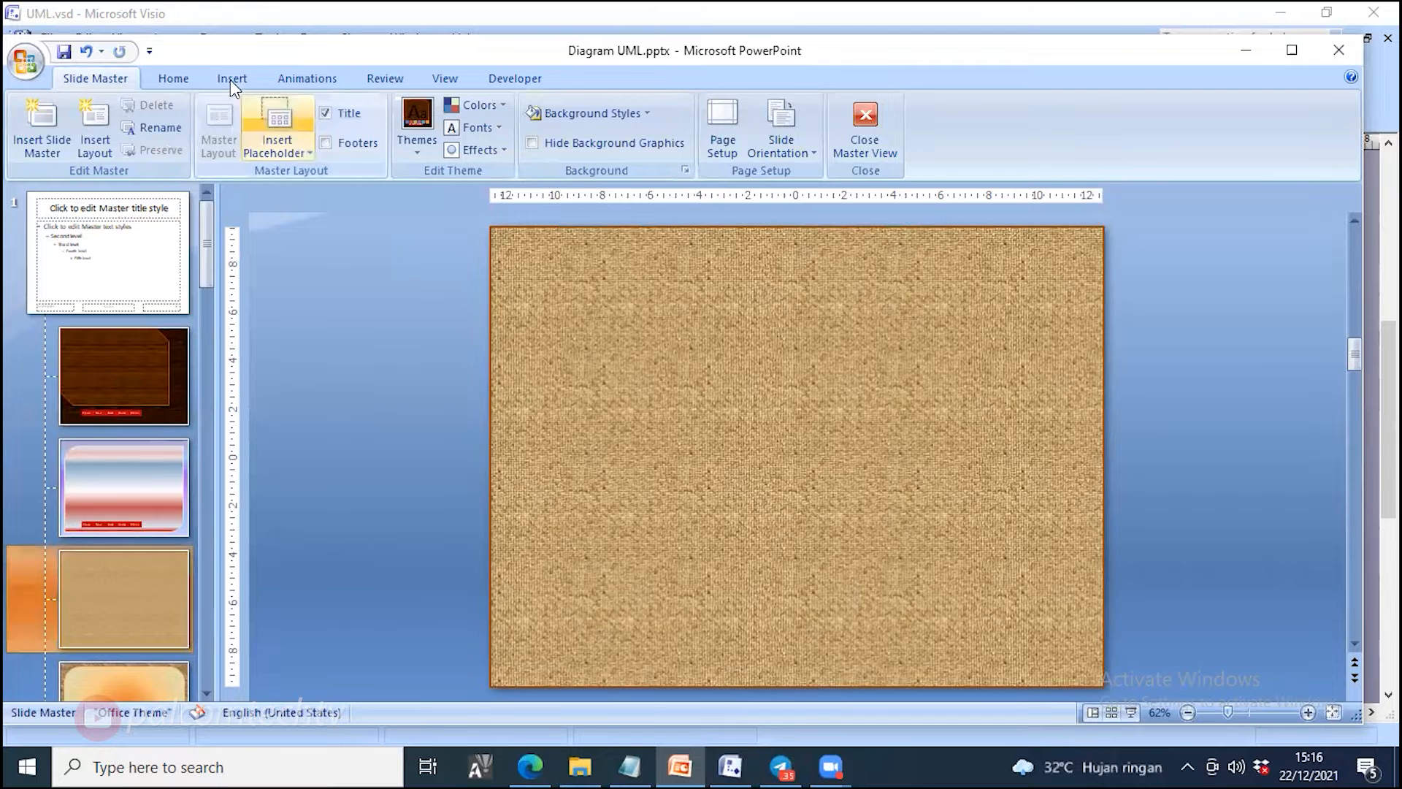
left_click(230, 78)
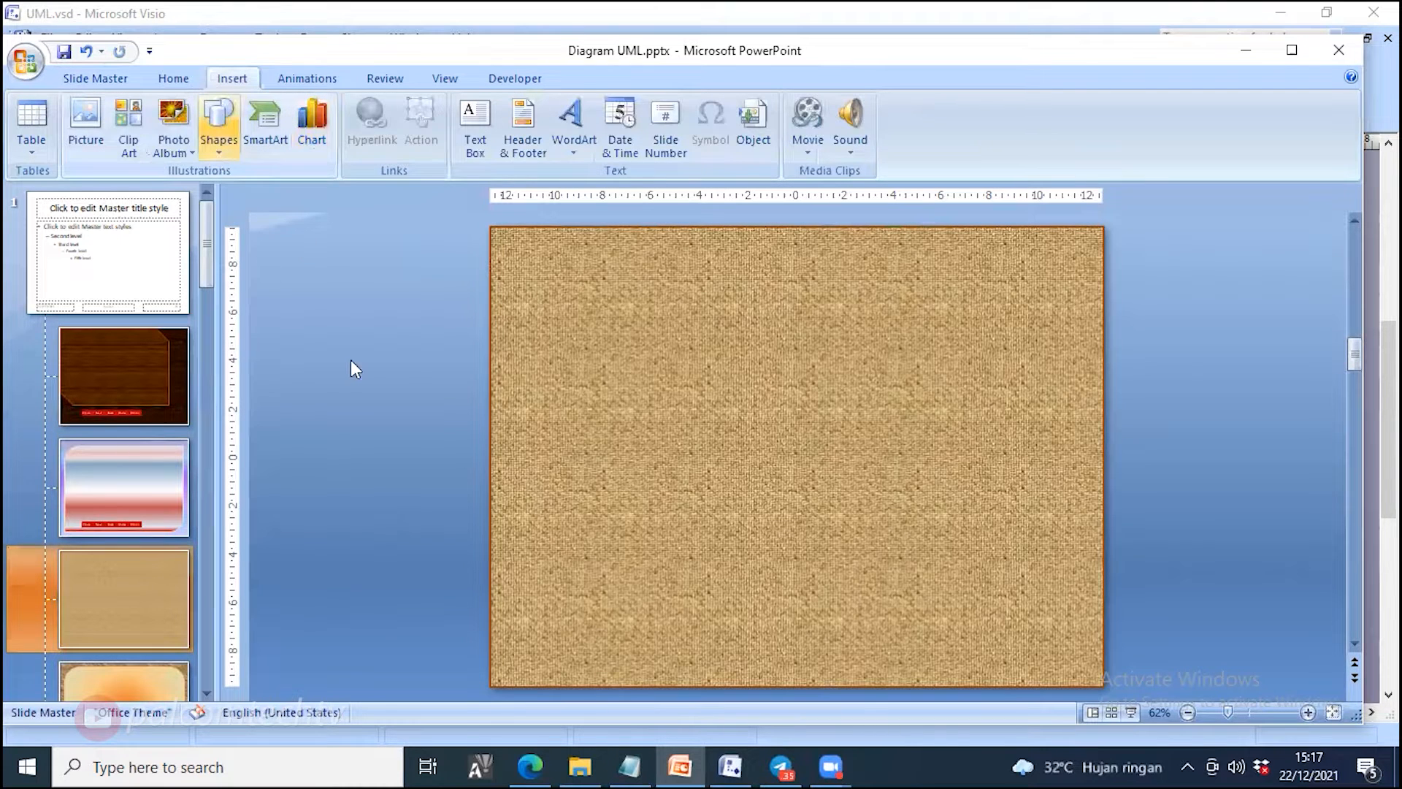
left_click(219, 129)
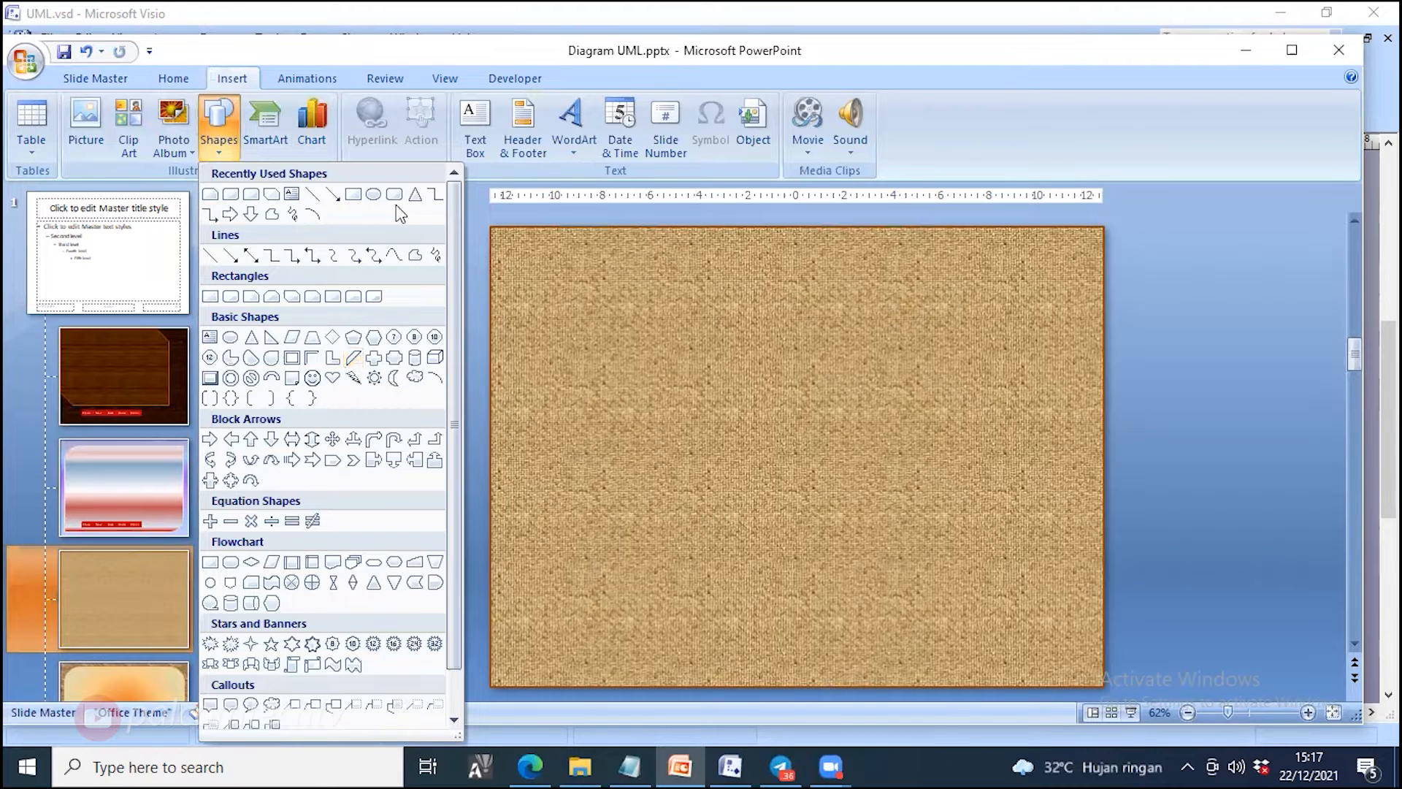
left_click(254, 301)
mouse_move(504, 245)
left_mouse_down()
mouse_move(1077, 643)
mouse_move(1056, 641)
mouse_move(1076, 640)
left_mouse_up()
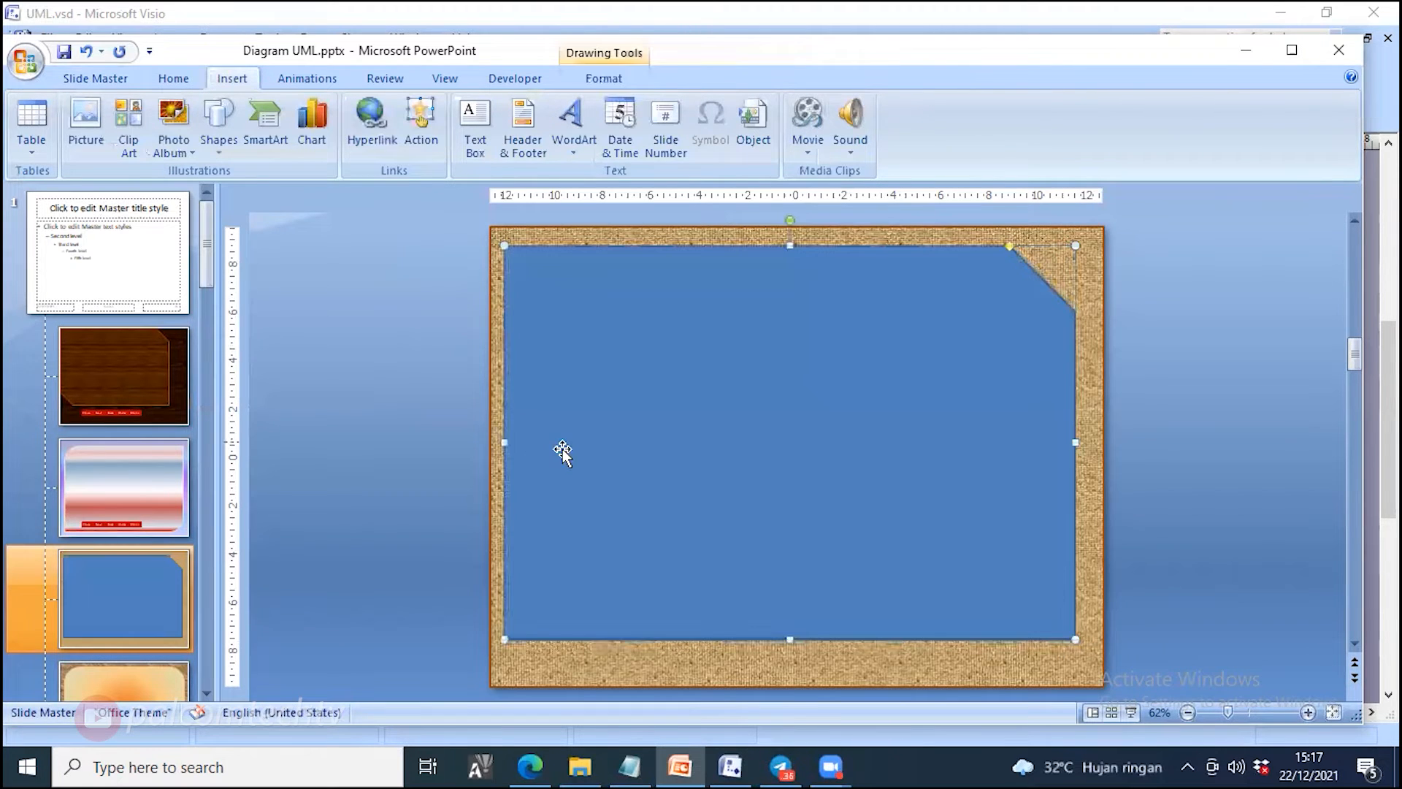
Step: Resize the snipped-corner rectangle to about 15.3 cm high and 21.4 cm wide, leaving woven margins on all sides
left_click_drag(505, 443, 557, 443)
mouse_move(813, 245)
left_mouse_down()
mouse_move(816, 293)
mouse_move(816, 268)
left_mouse_up()
left_click_drag(1076, 454, 1061, 455)
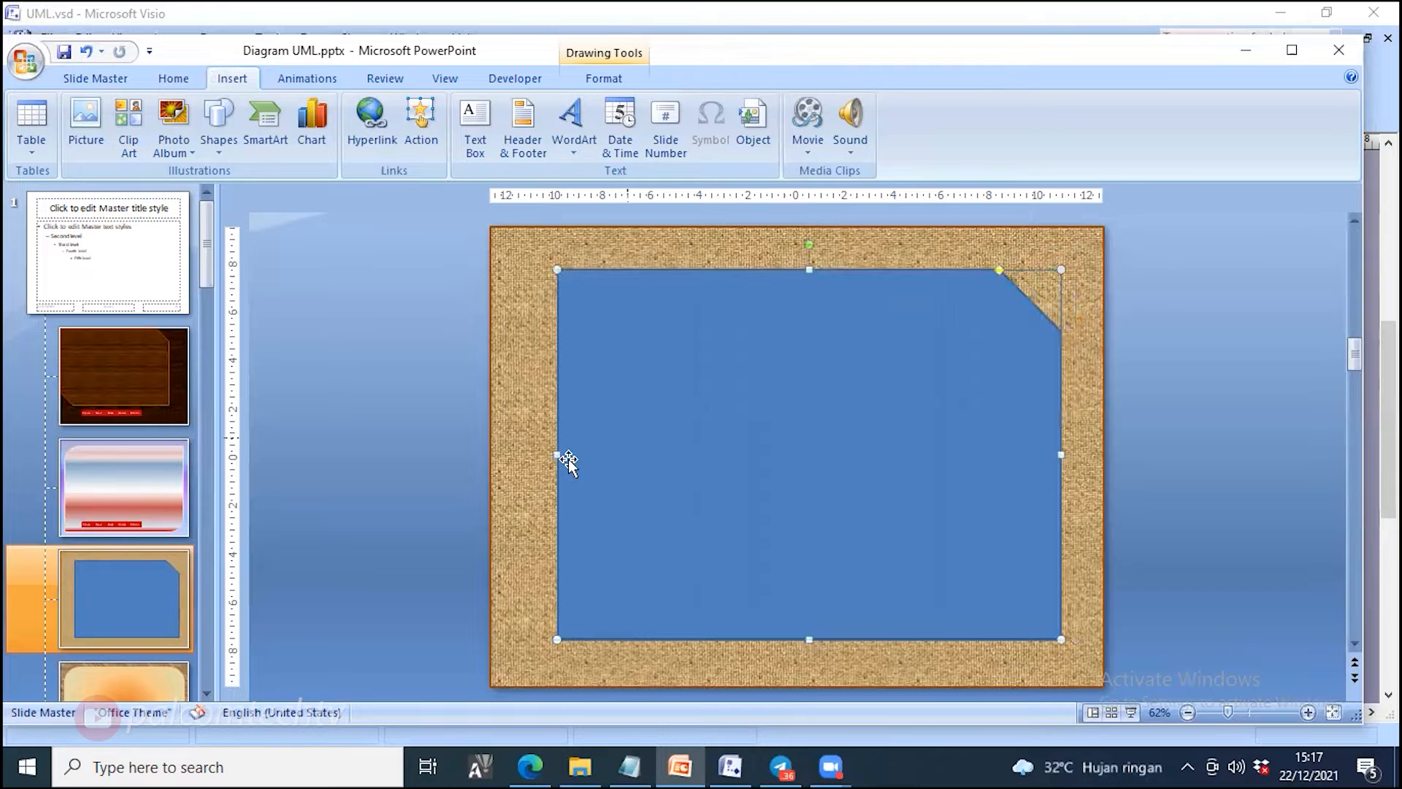
left_click_drag(534, 461, 536, 463)
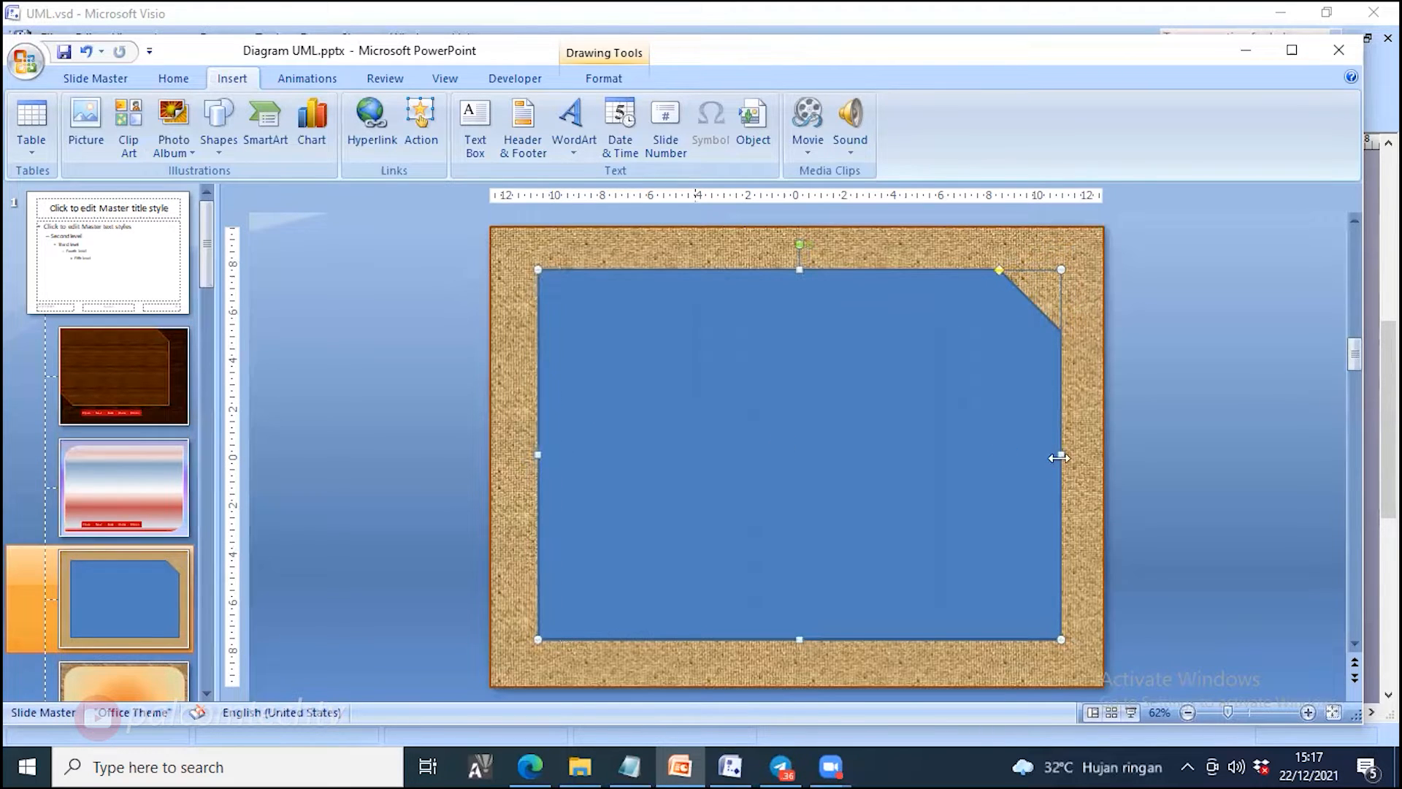
left_click_drag(1055, 456, 1051, 458)
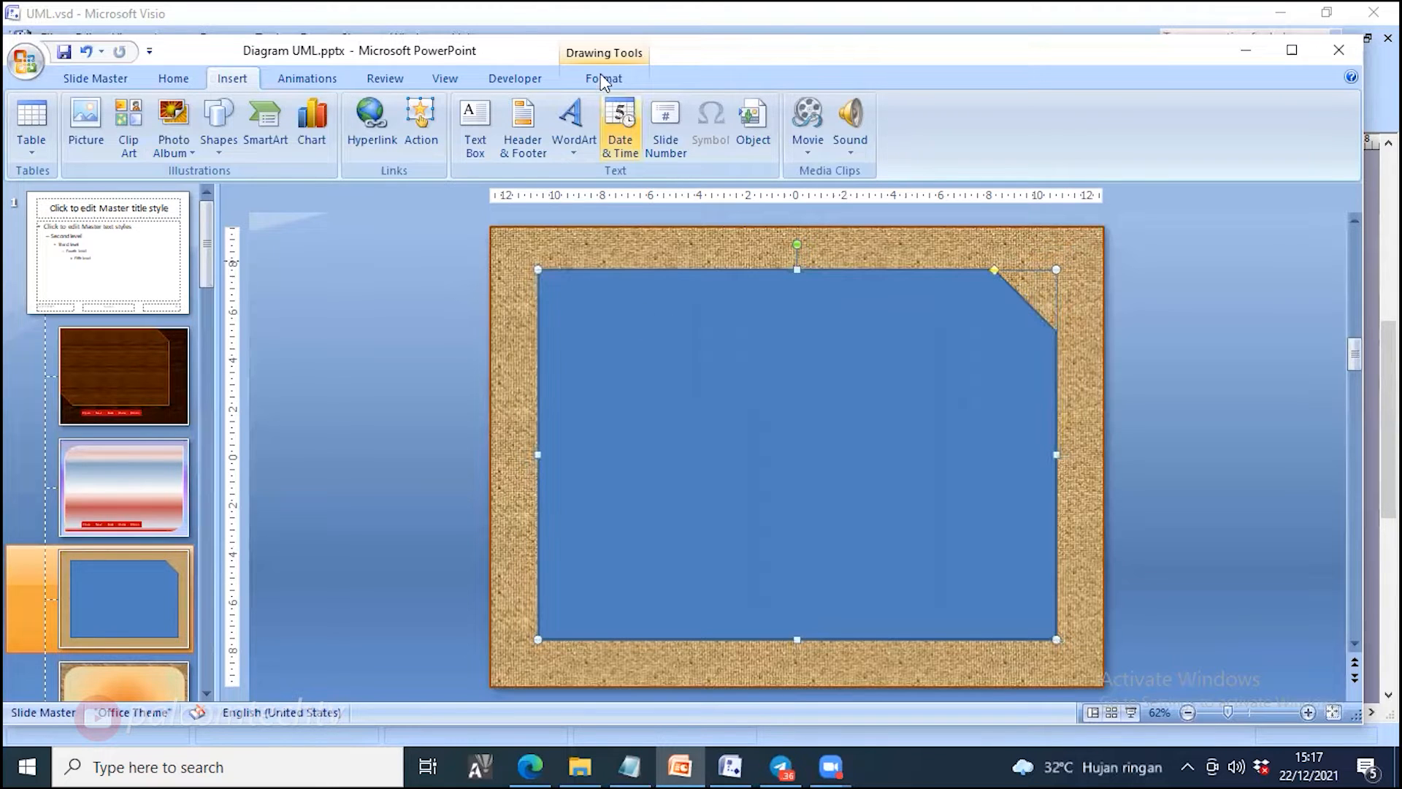
Step: Fill the snipped-corner rectangle with the pink paper texture
left_click(577, 86)
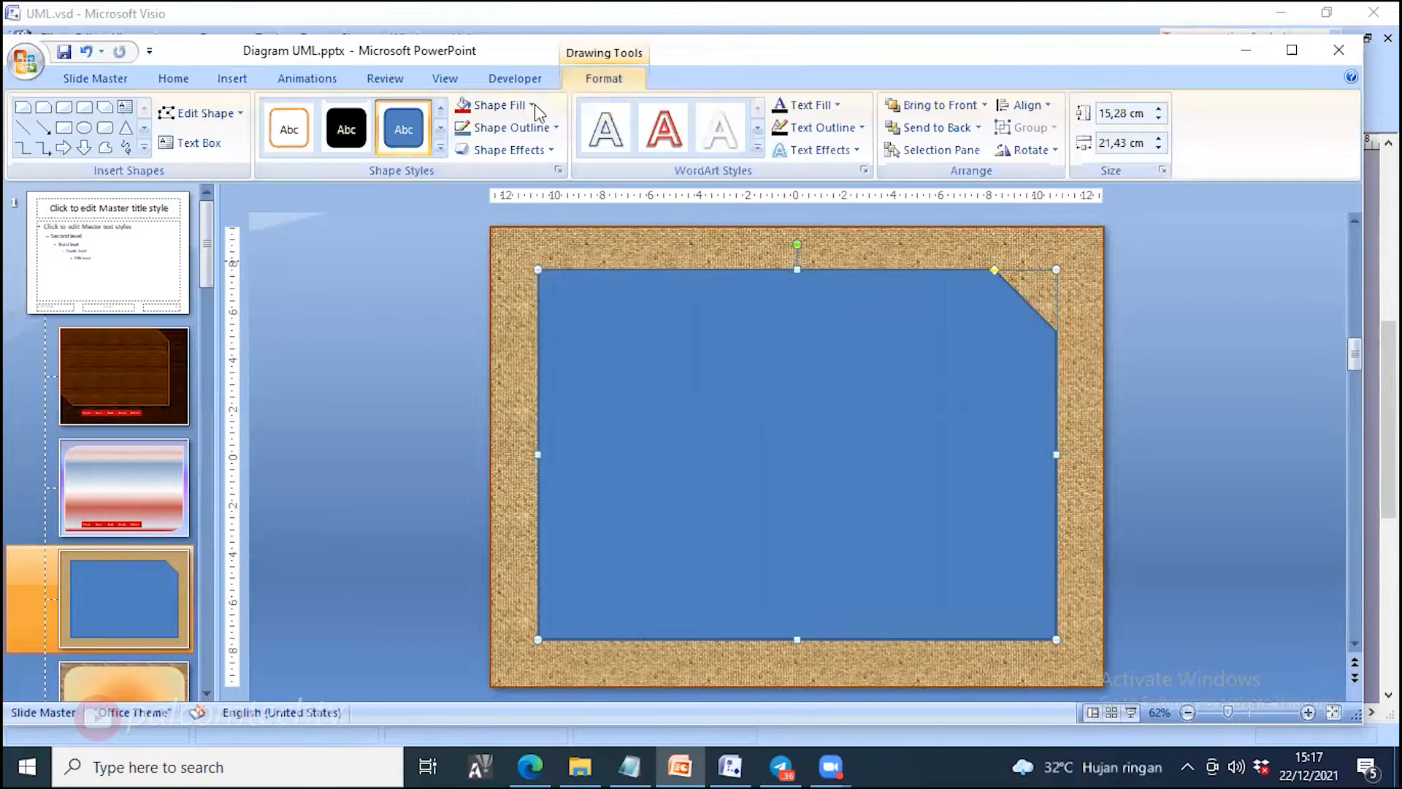
left_click(531, 106)
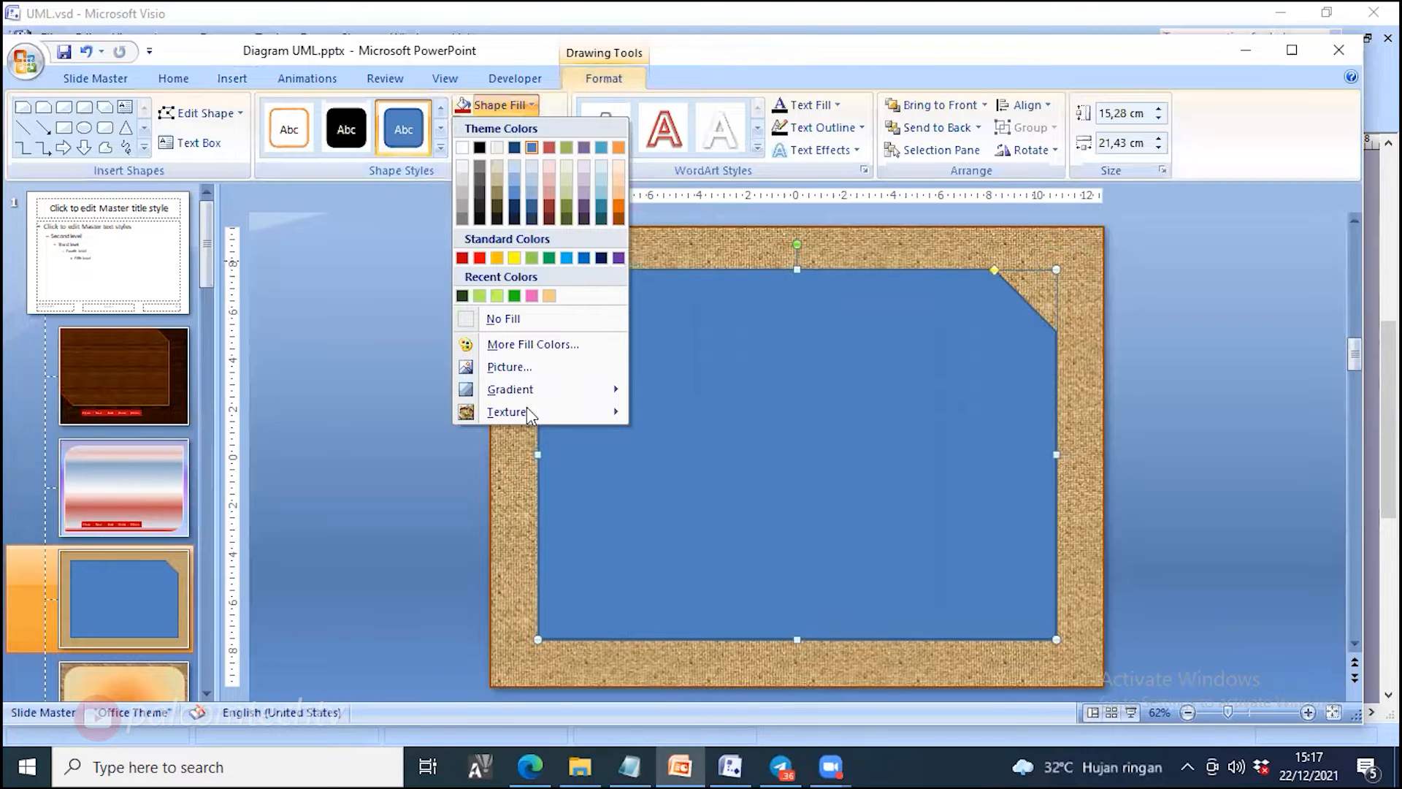
mouse_move(527, 409)
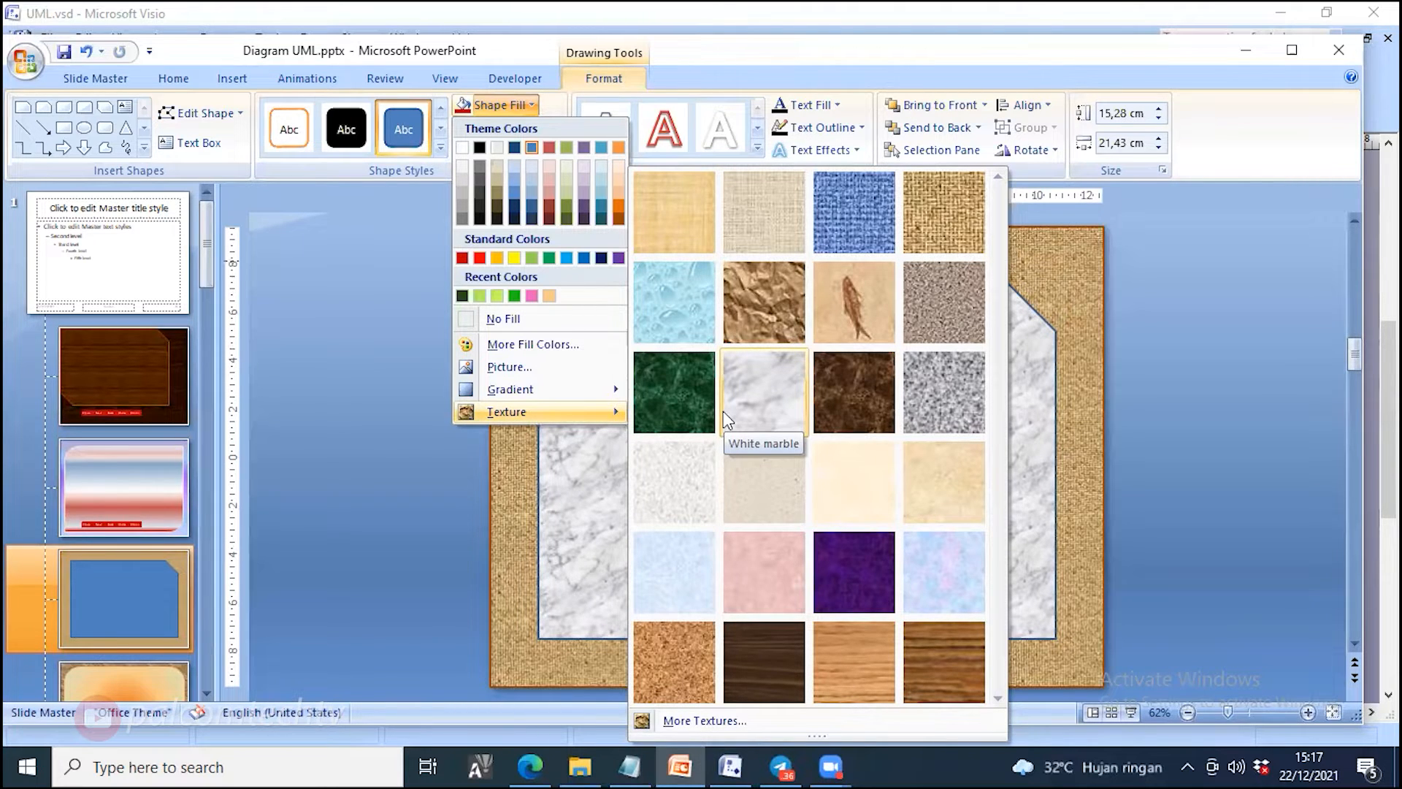
left_click(745, 566)
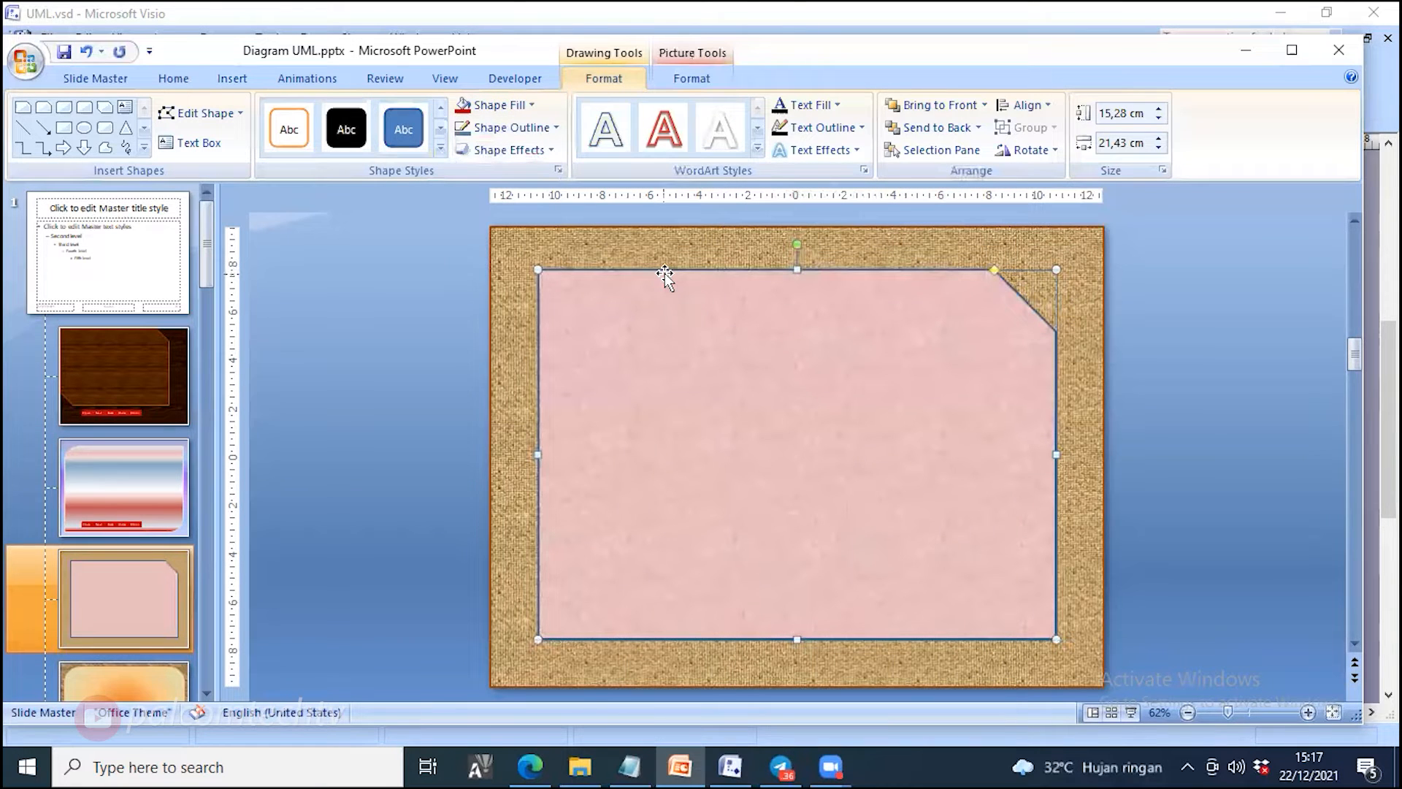
Step: Recolor the rectangle's pink texture with the orange dark variation
right_click(664, 273)
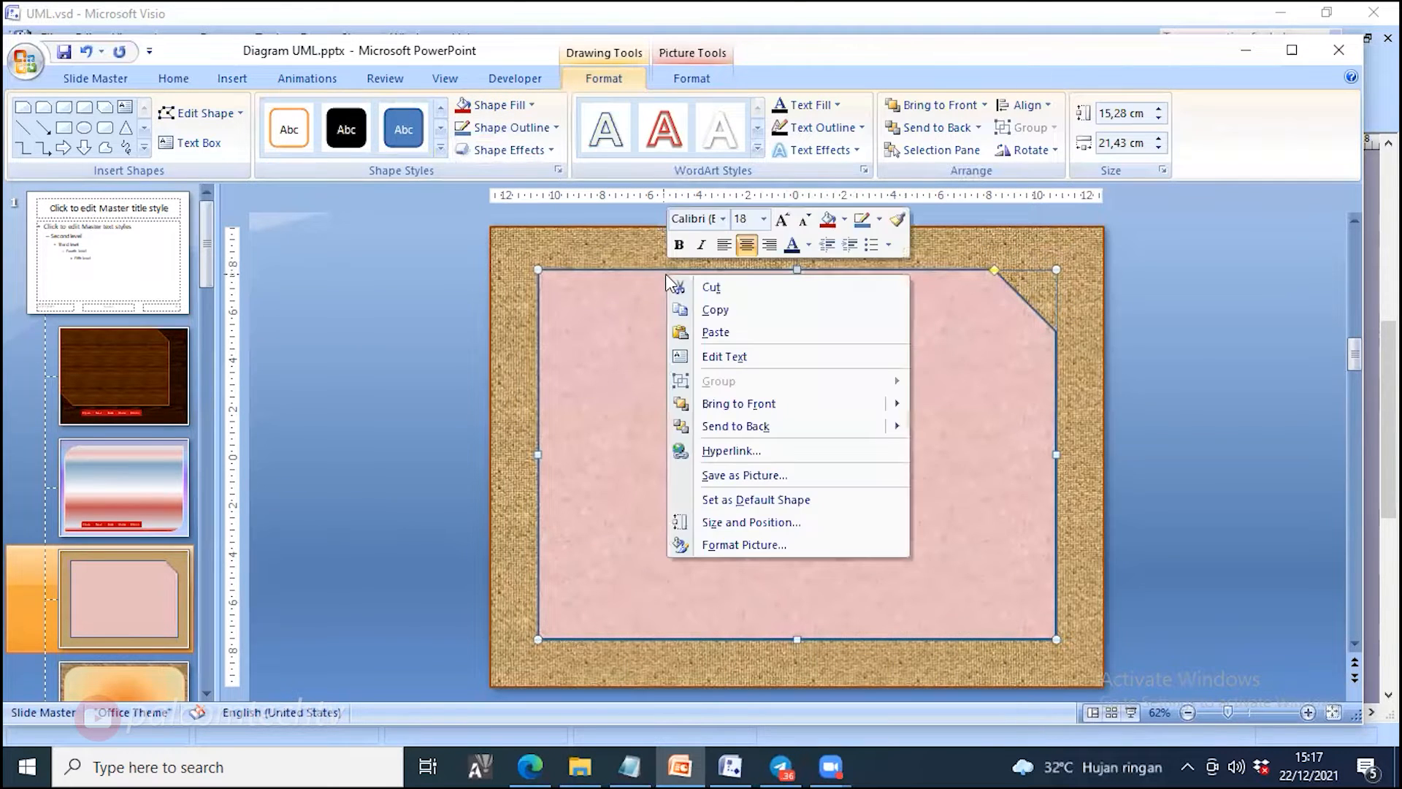
left_click(726, 546)
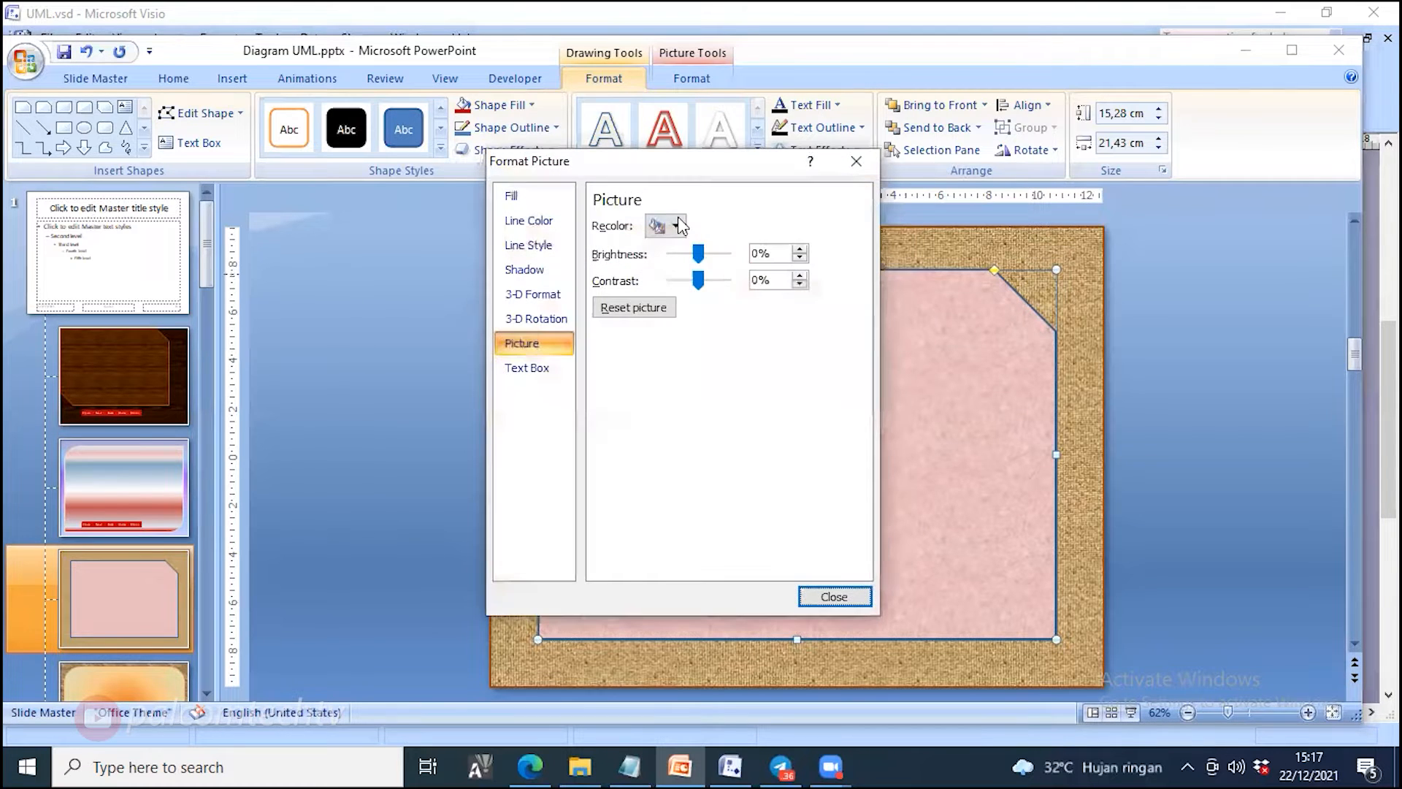
left_click(678, 225)
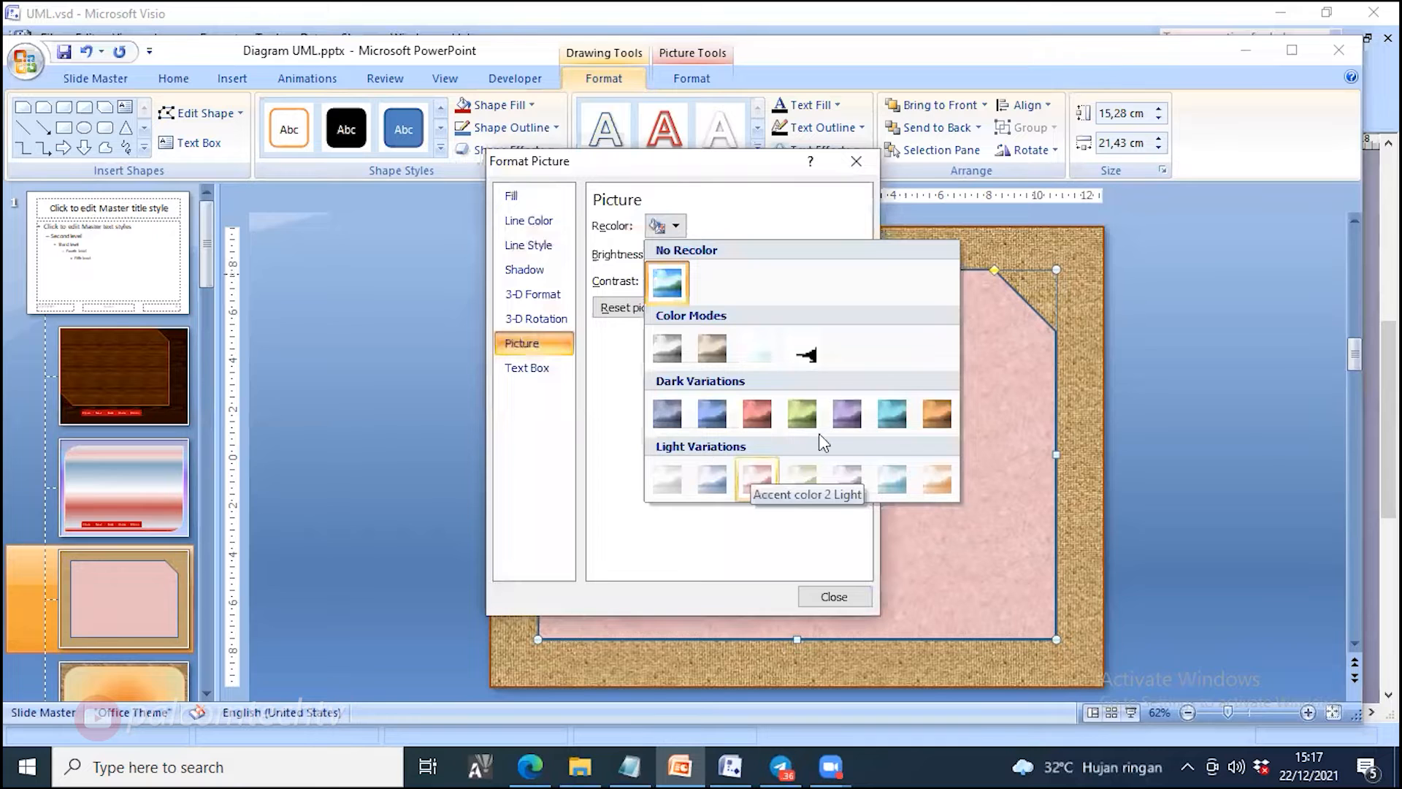
left_click(933, 415)
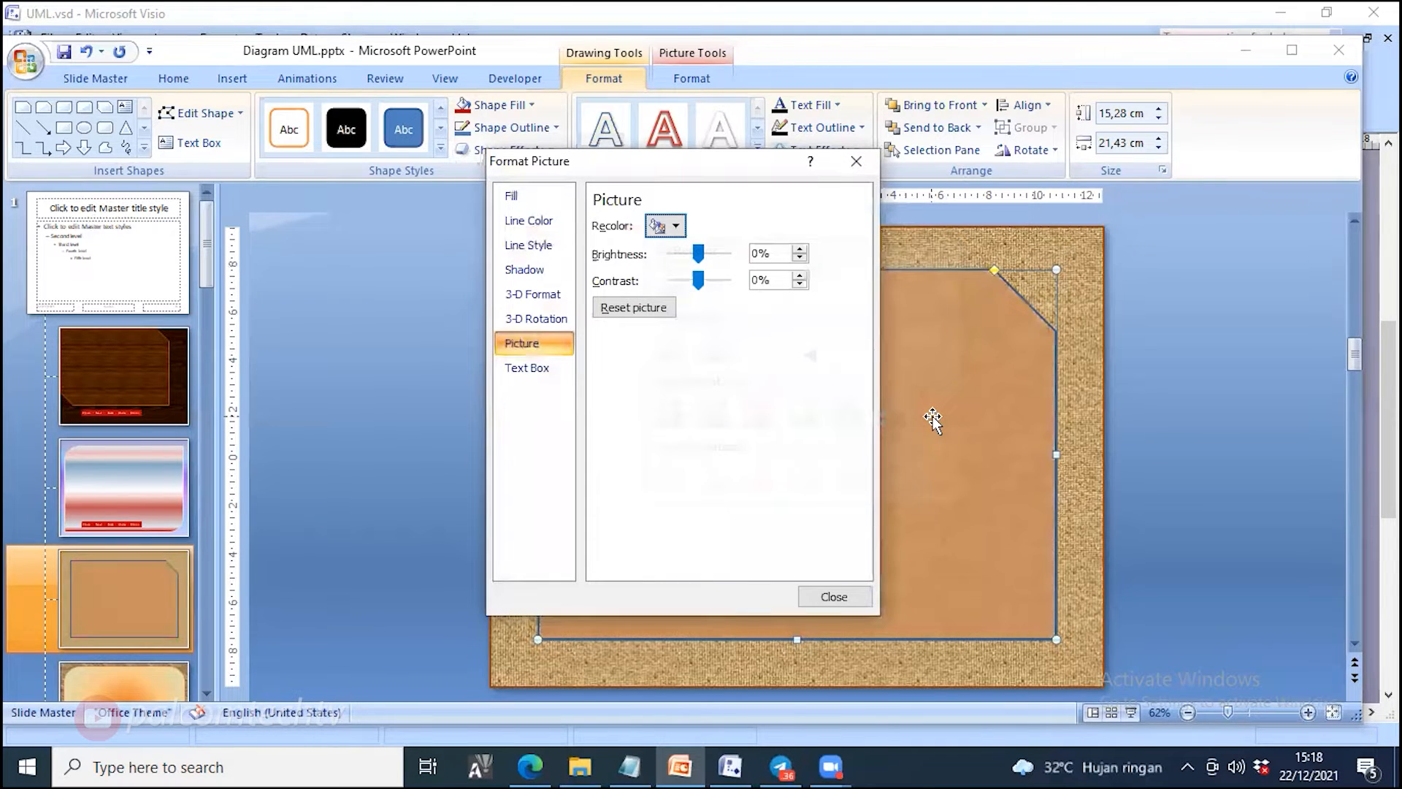
Step: Set the snipped-corner rectangle's outline to dark orange and finish formatting it
left_click(529, 219)
left_click(672, 286)
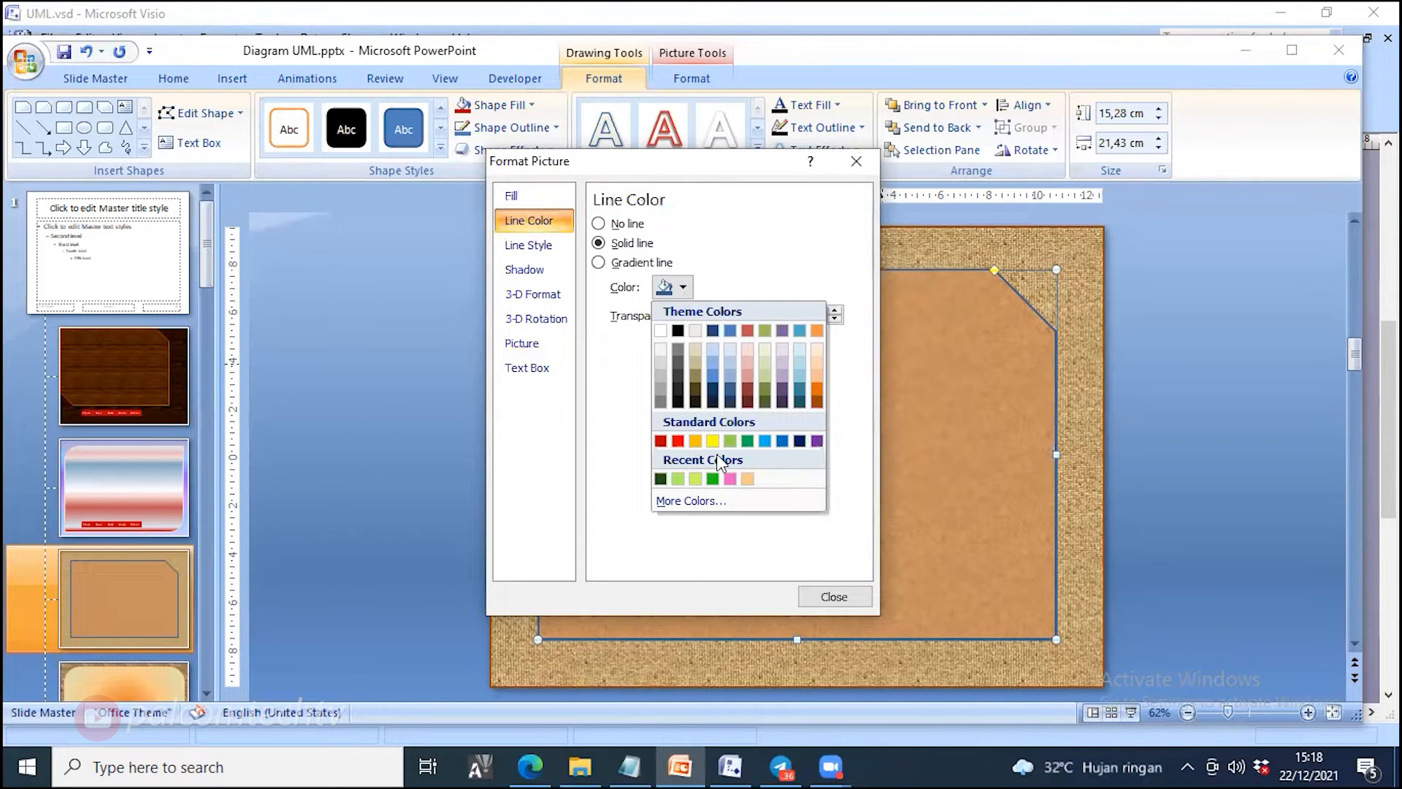
left_click(818, 403)
left_click(411, 365)
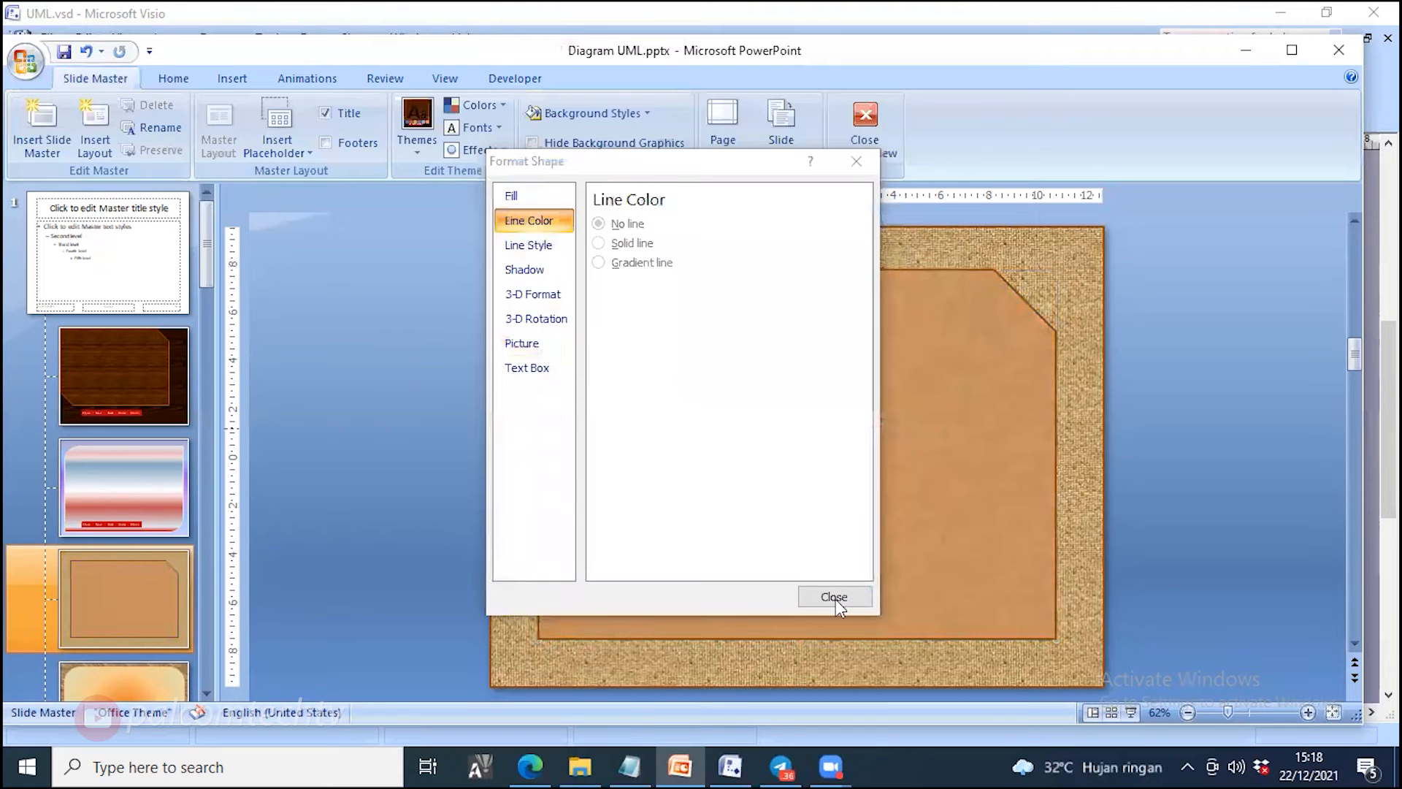
left_click(833, 596)
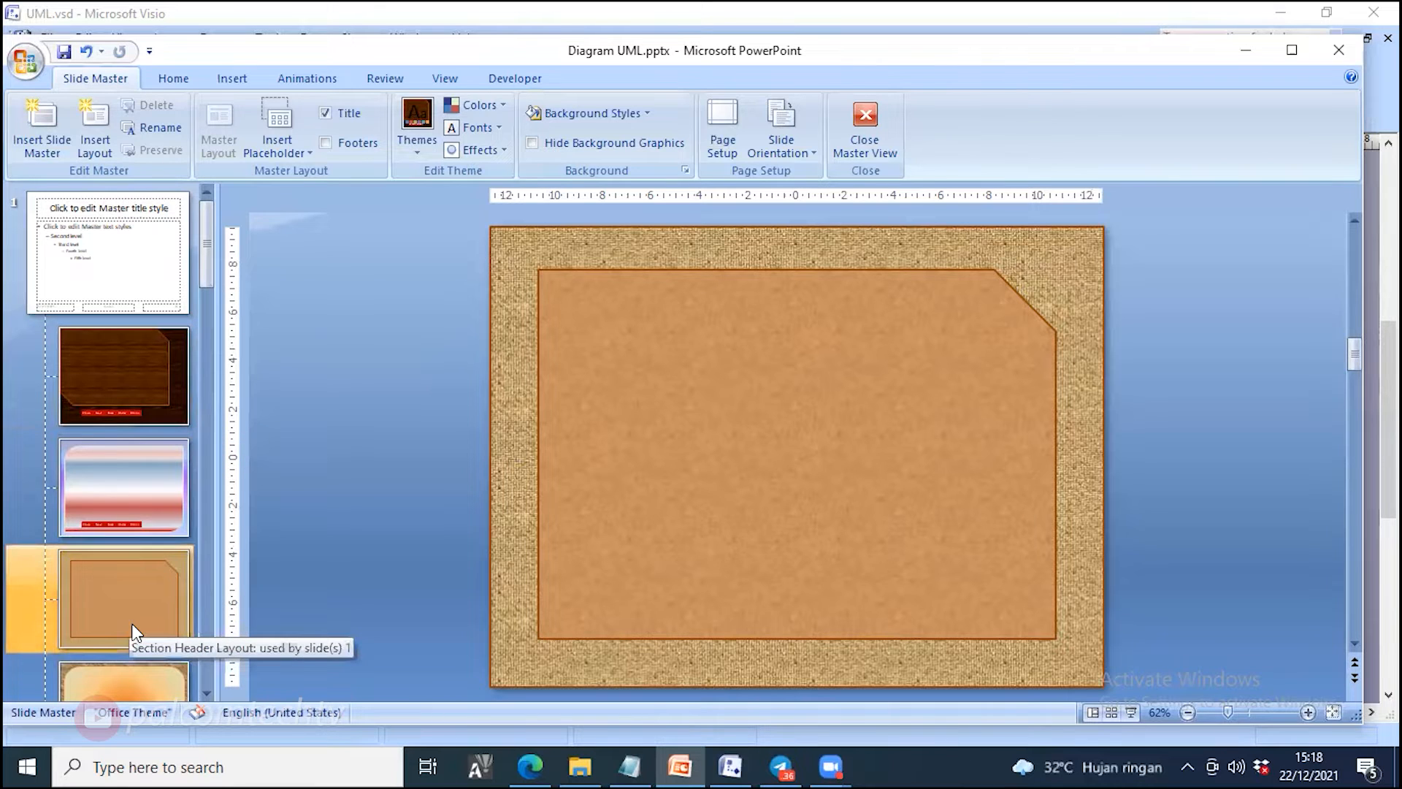
Step: Review the layout designs, leave slide master view, and check the Section Header layout among the available new-slide layouts
scroll(131, 628, "down", 3)
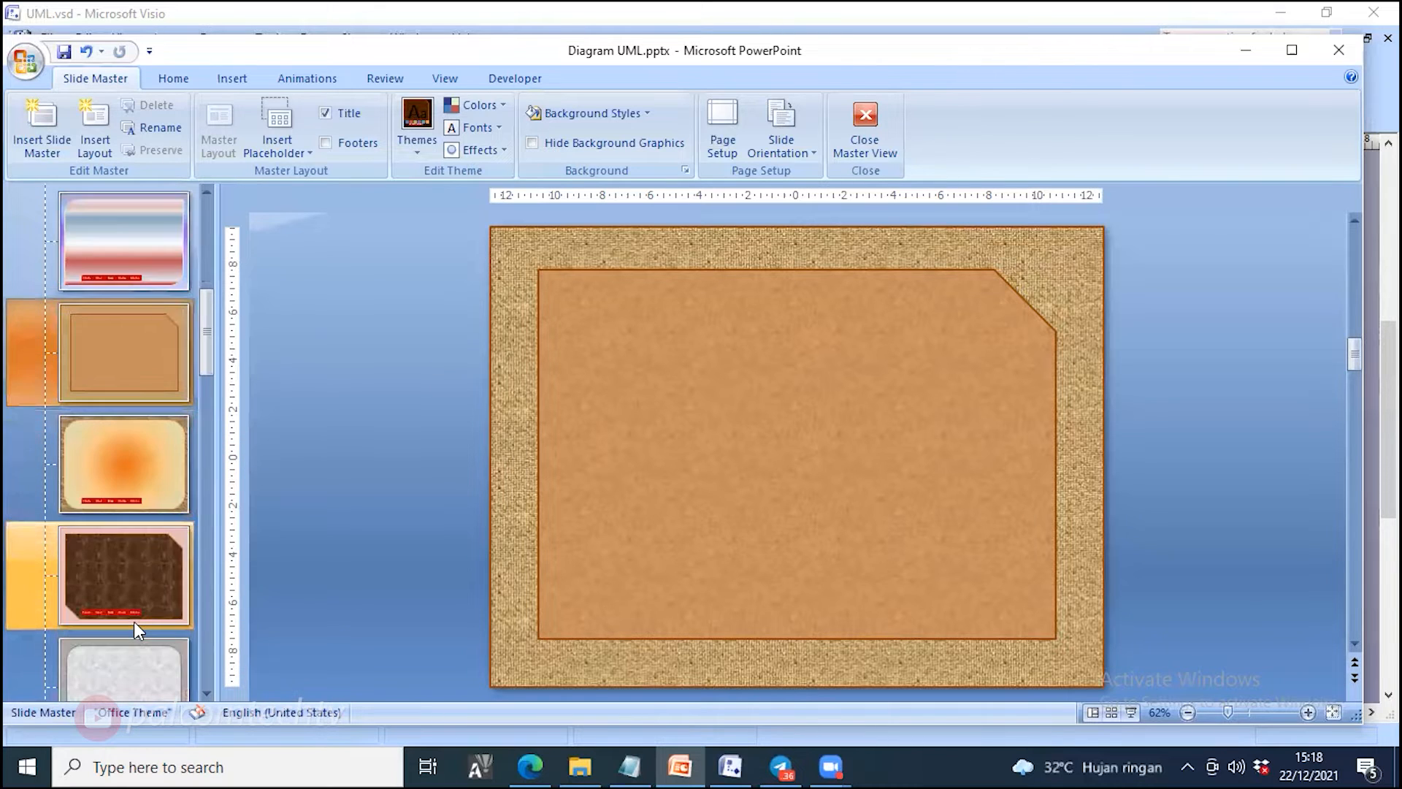
scroll(134, 620, "down", 1)
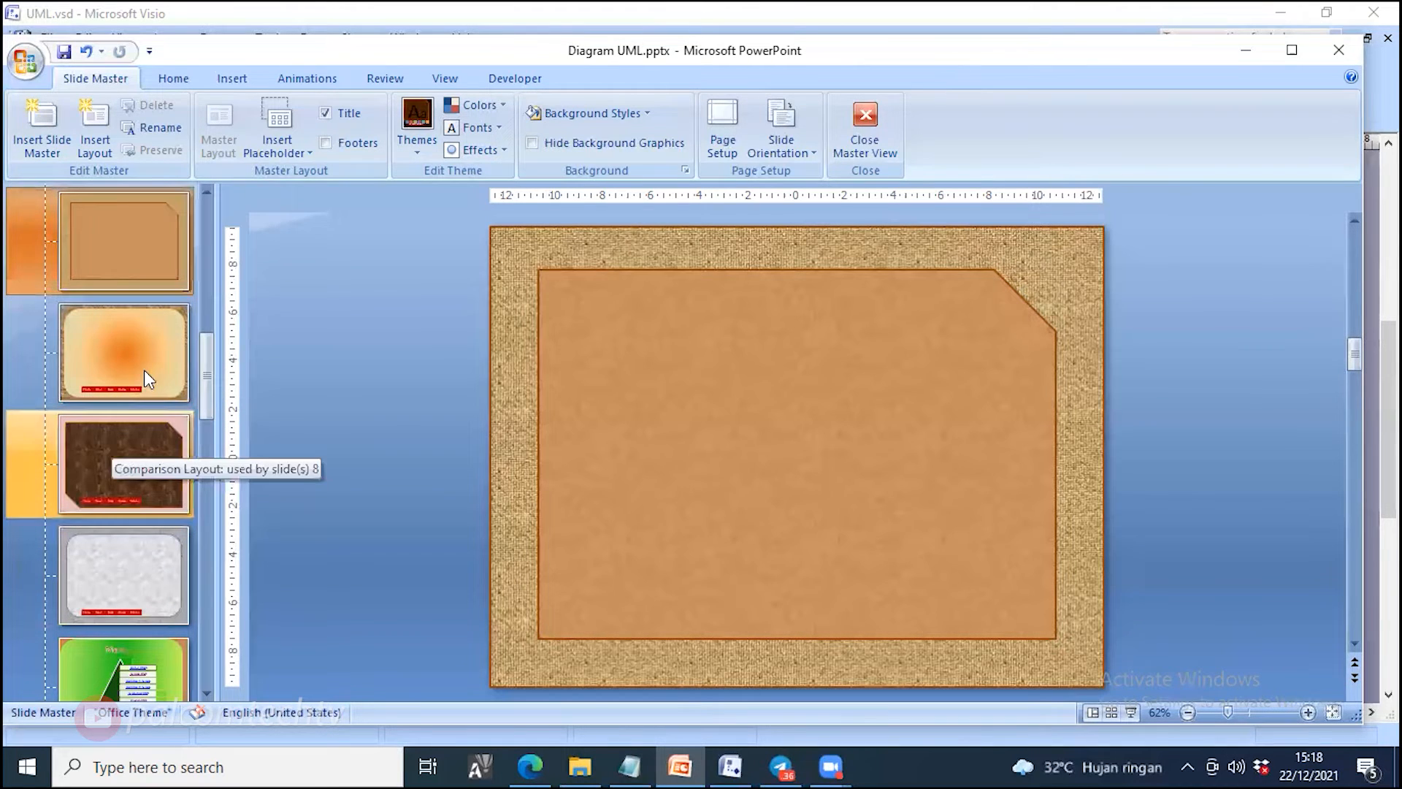
scroll(168, 247, "up", 2)
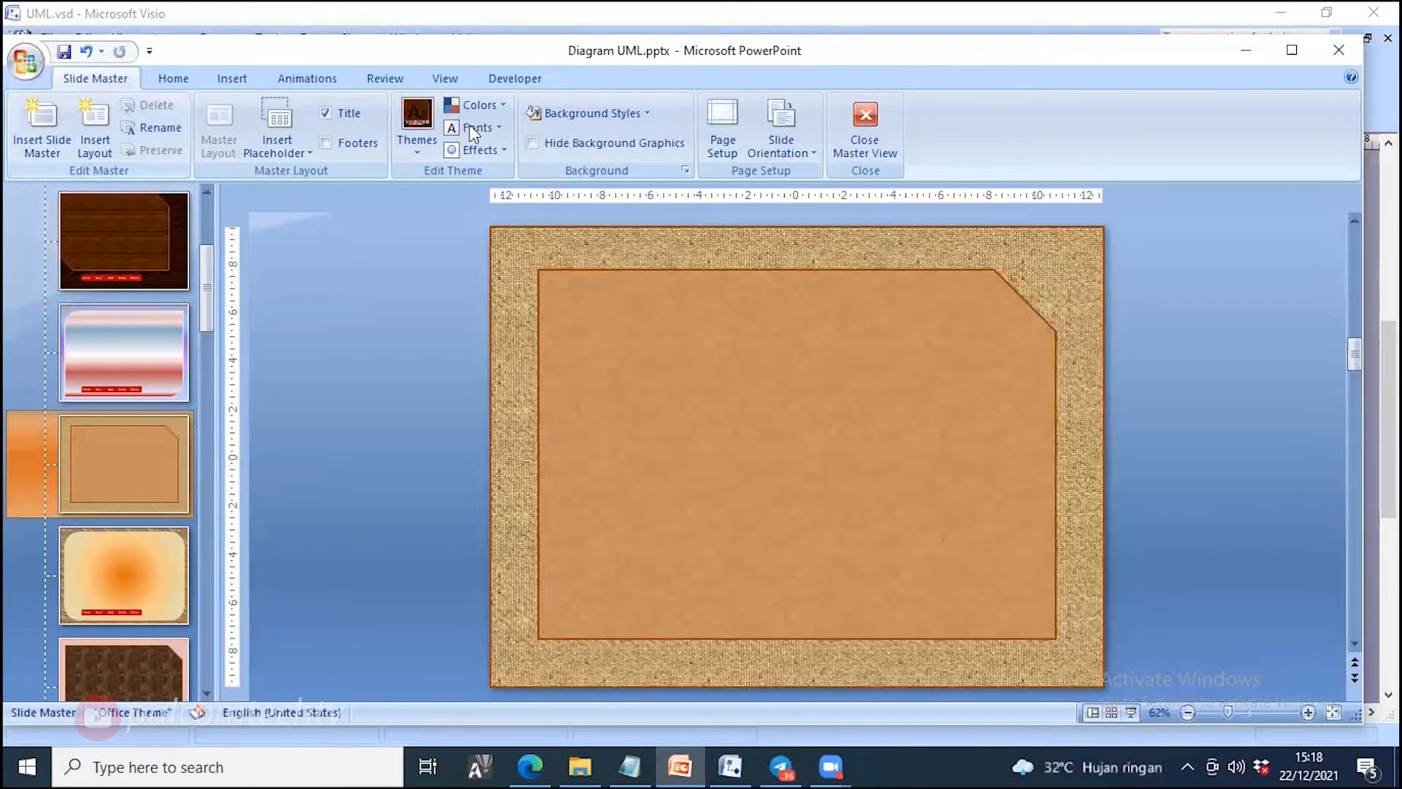
left_click(865, 114)
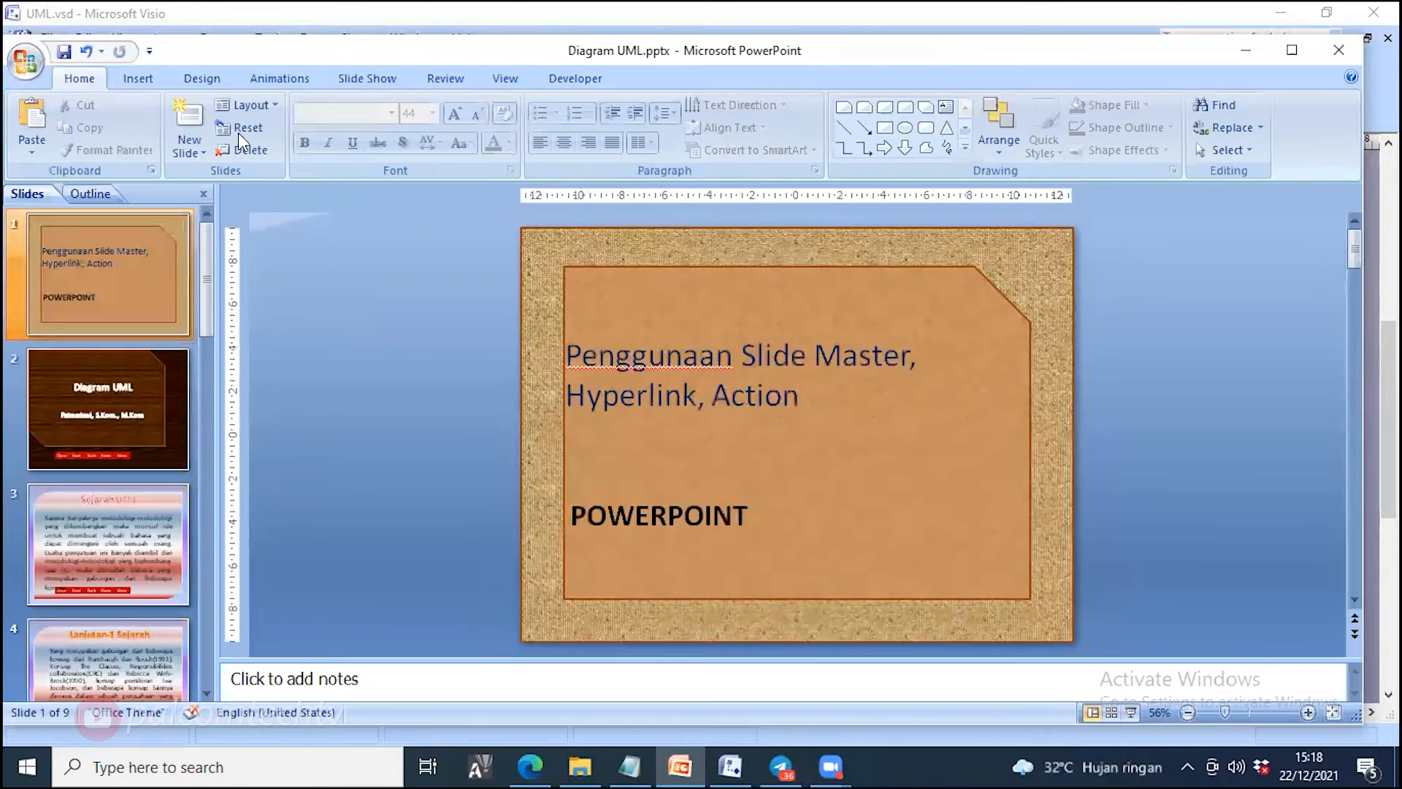
left_click(204, 152)
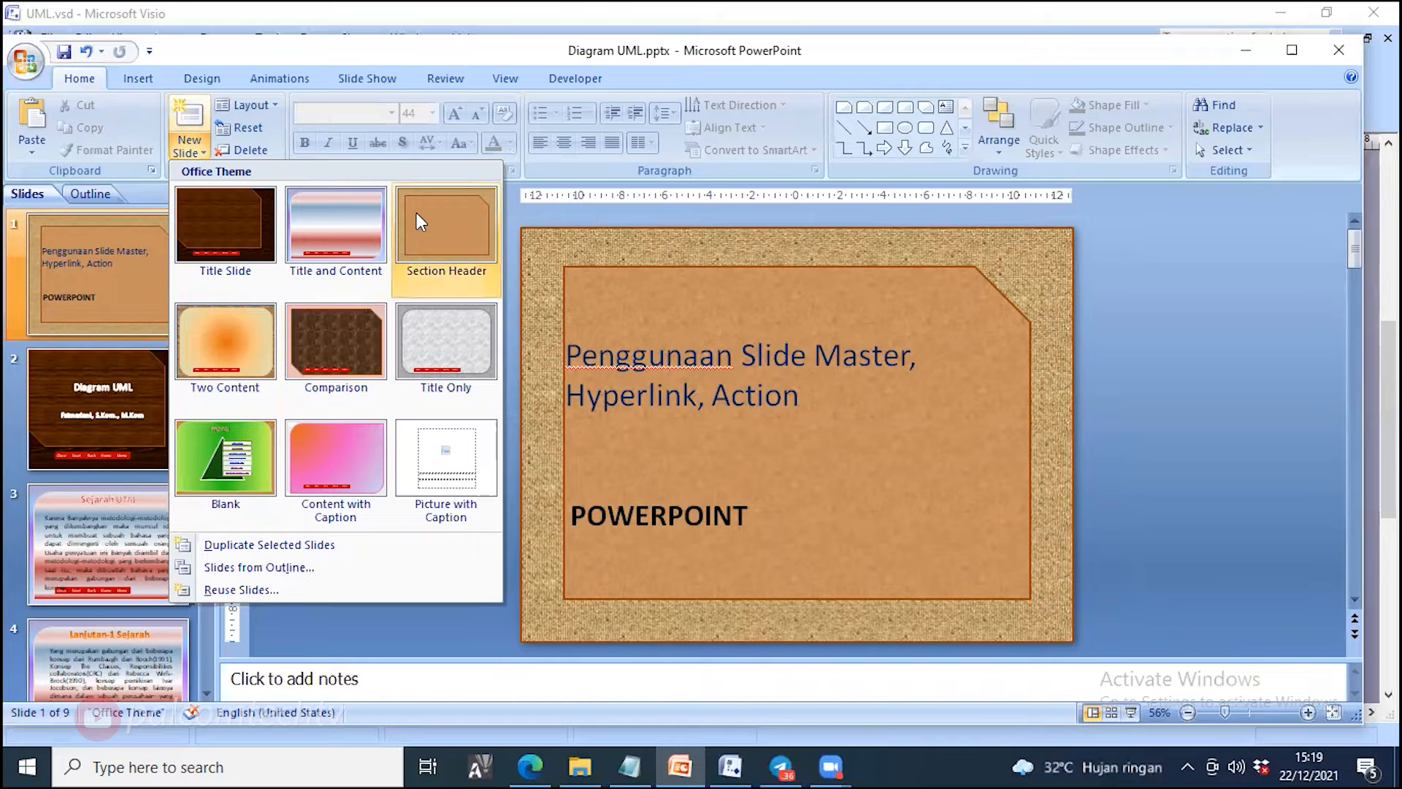
Step: Reopen the slide master view and switch to the Title Slide layout
left_click(504, 77)
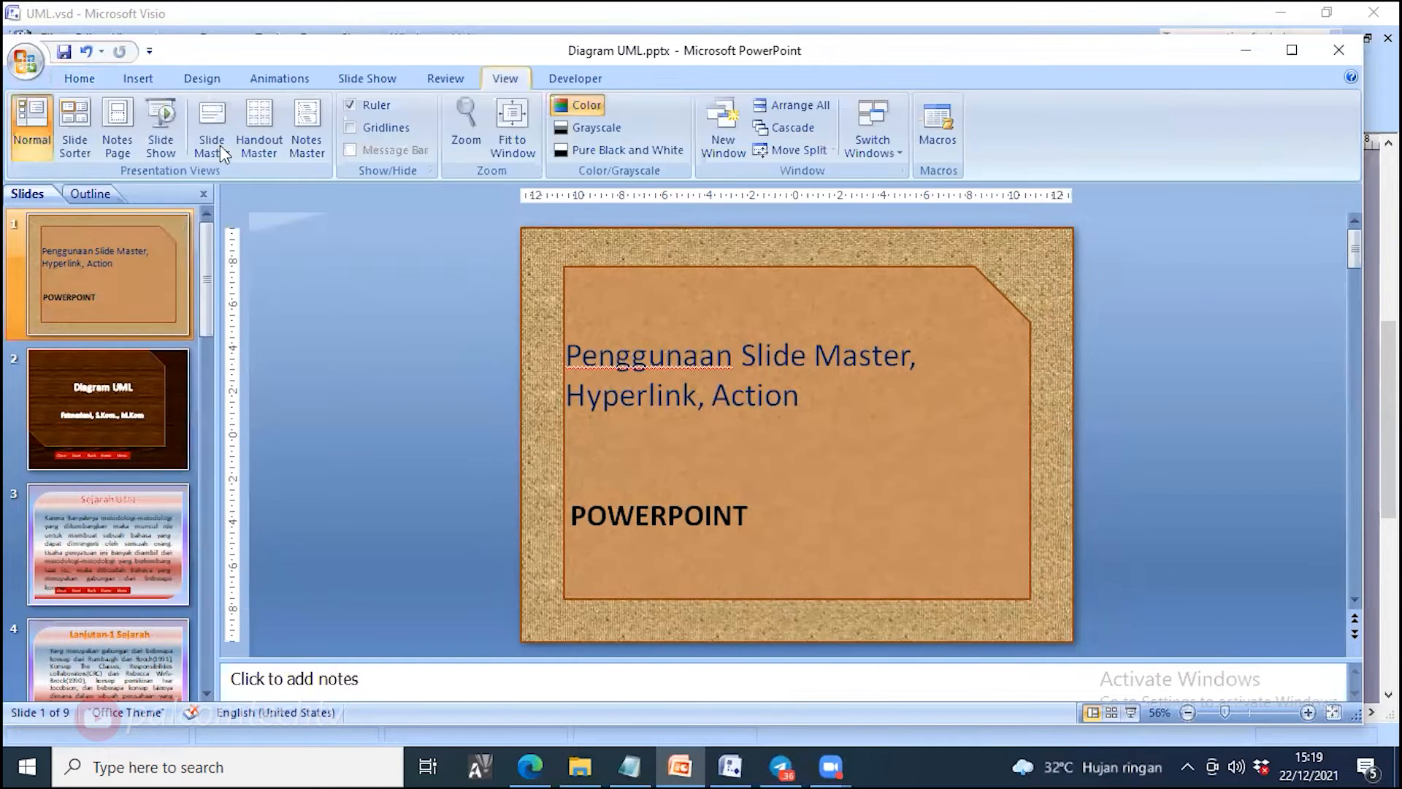
left_click(212, 146)
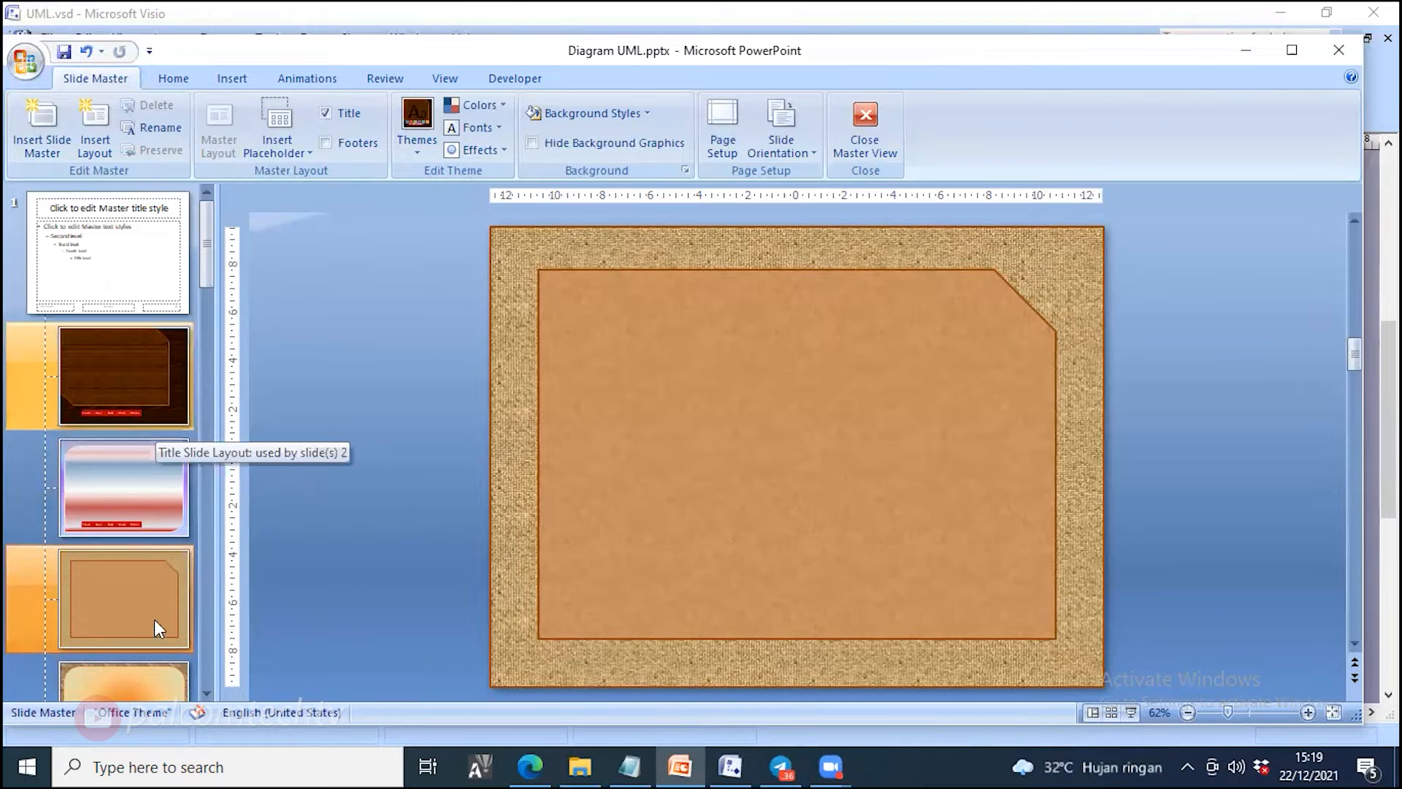
scroll(159, 650, "down", 2)
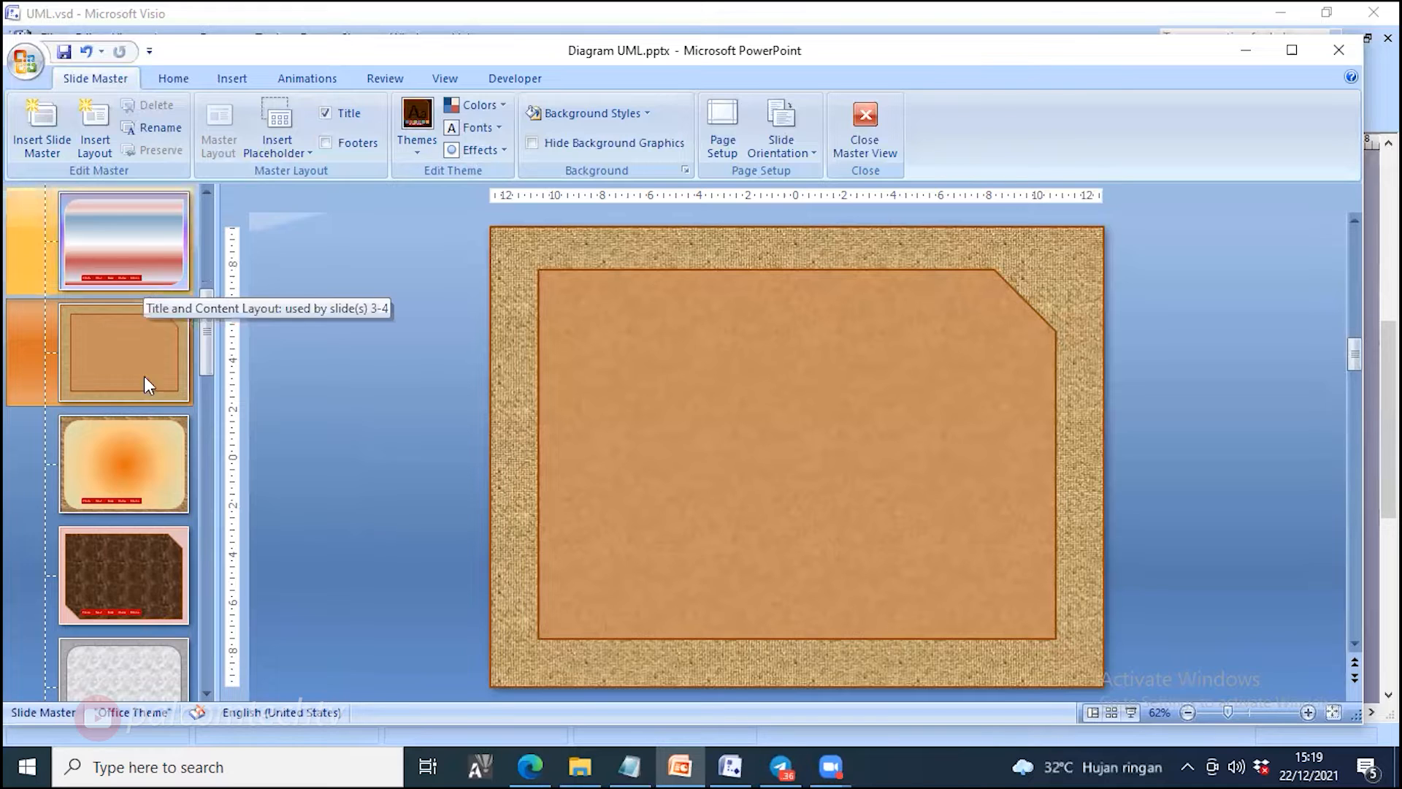
scroll(143, 375, "up", 3)
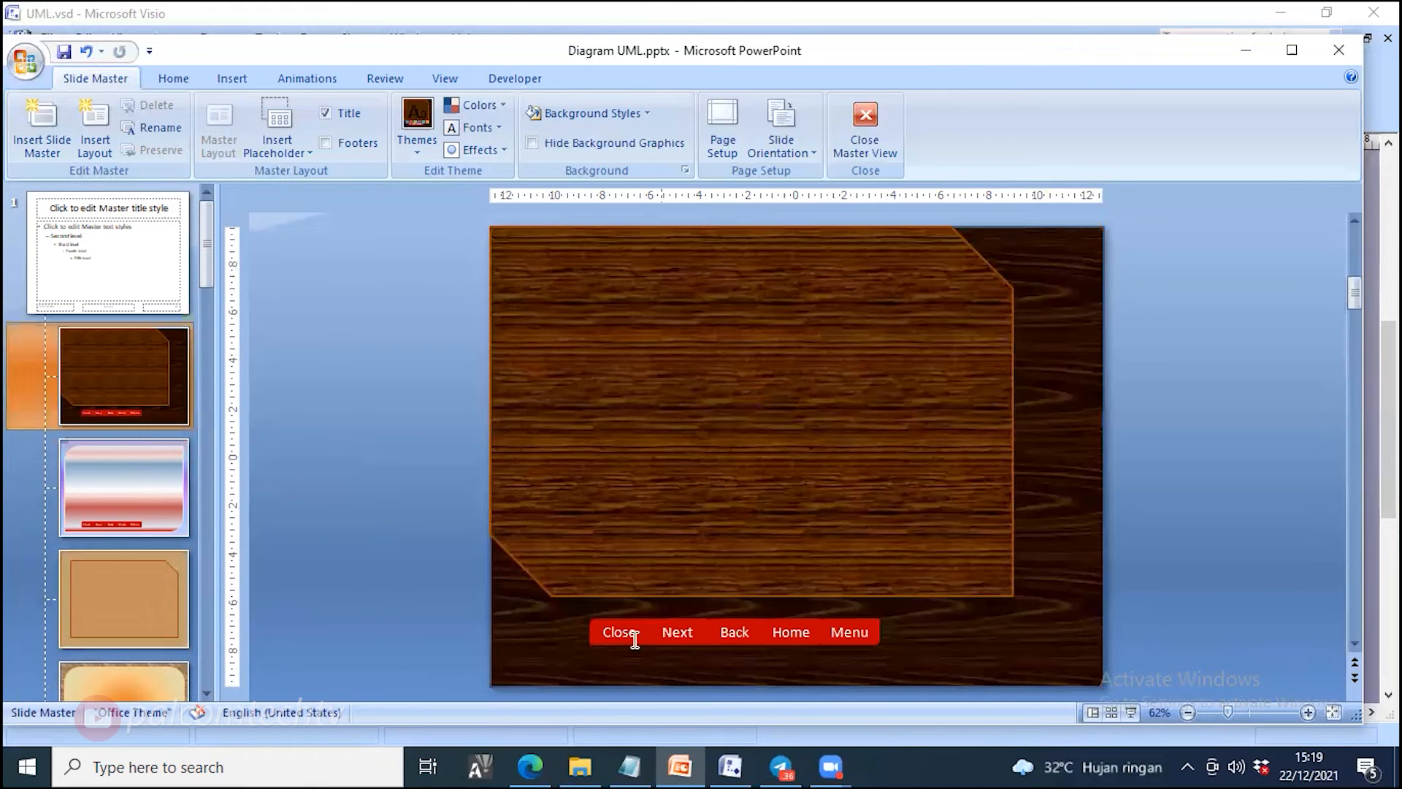
Step: Set the click action of the Title Slide layout's Close button to hyperlink to End Show
left_click(622, 633)
left_click(629, 620)
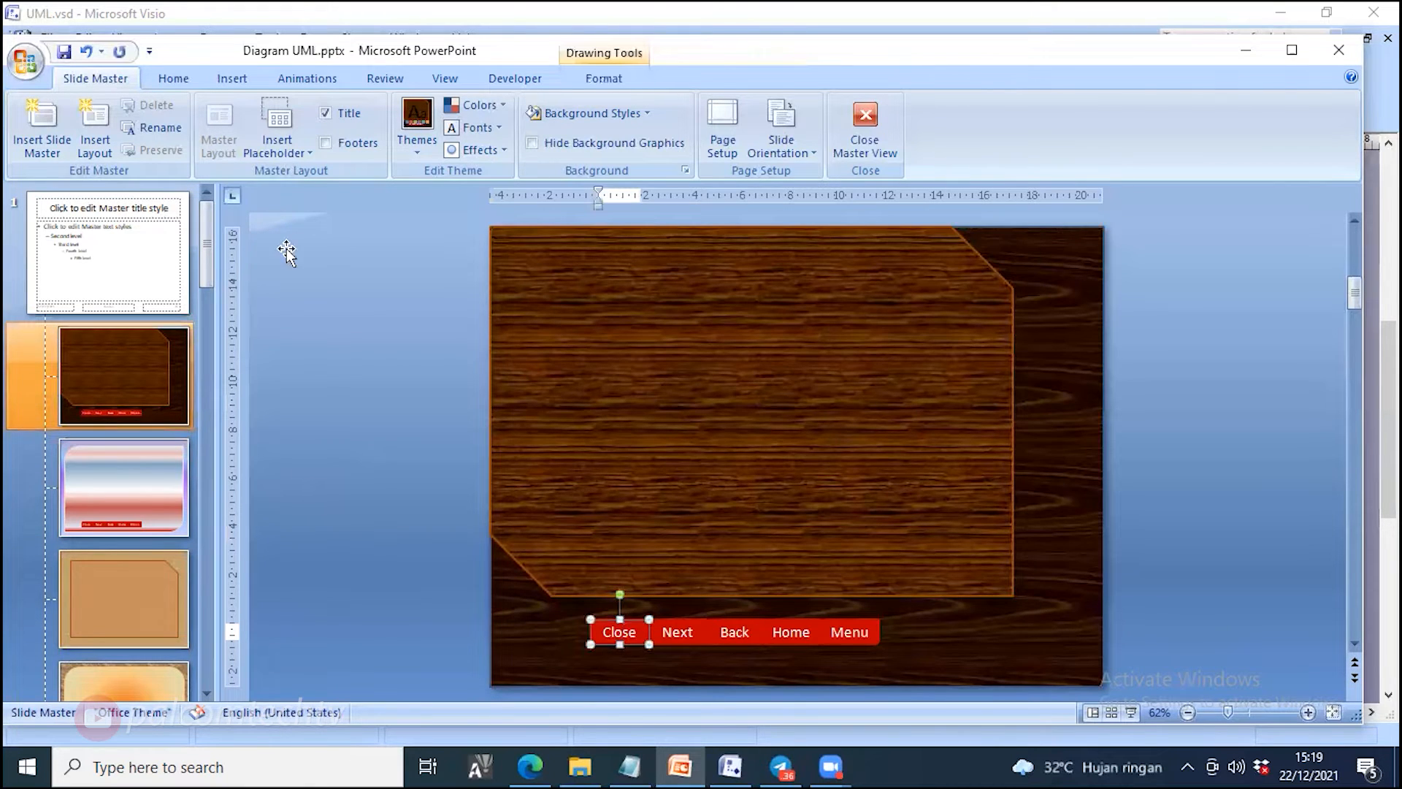
left_click(240, 80)
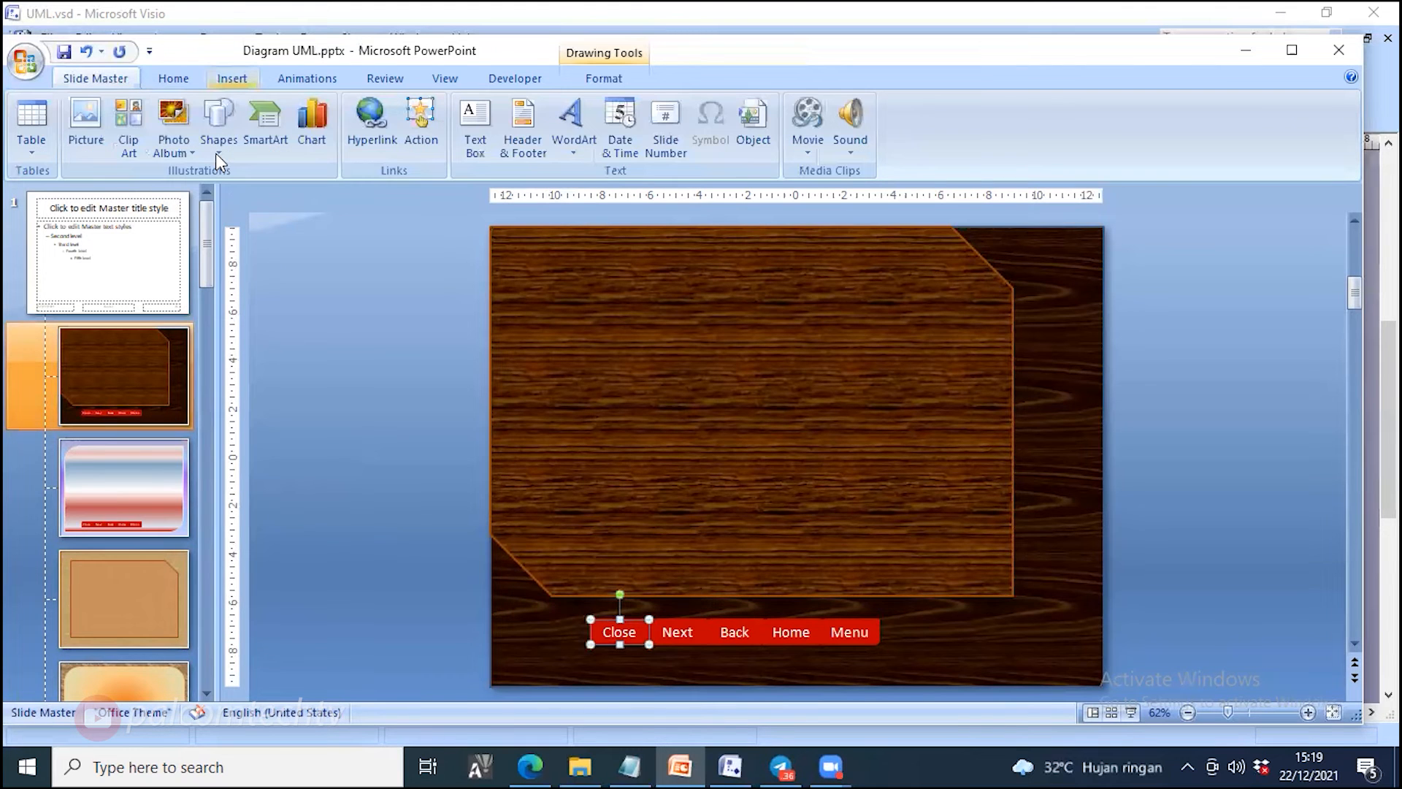
left_click(216, 152)
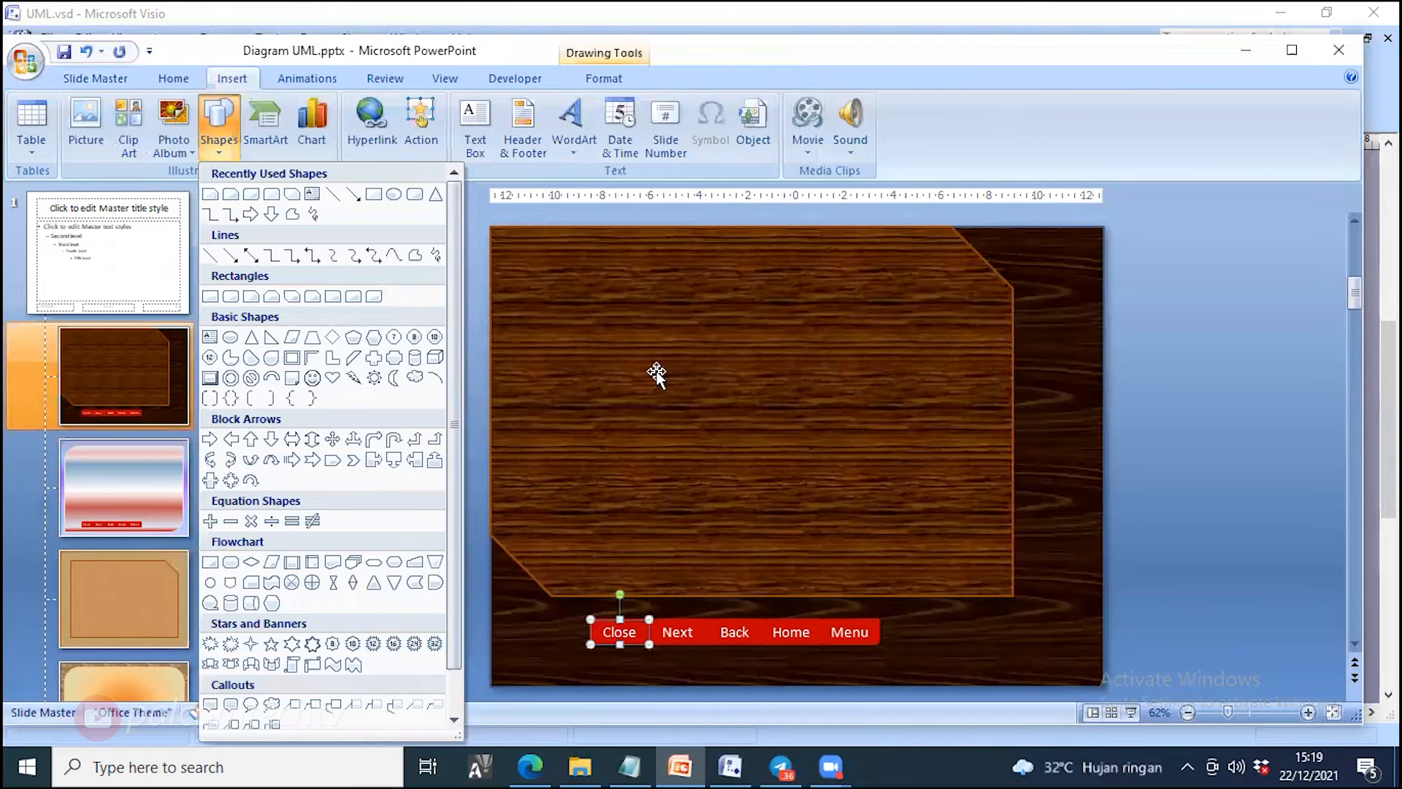
left_click(630, 620)
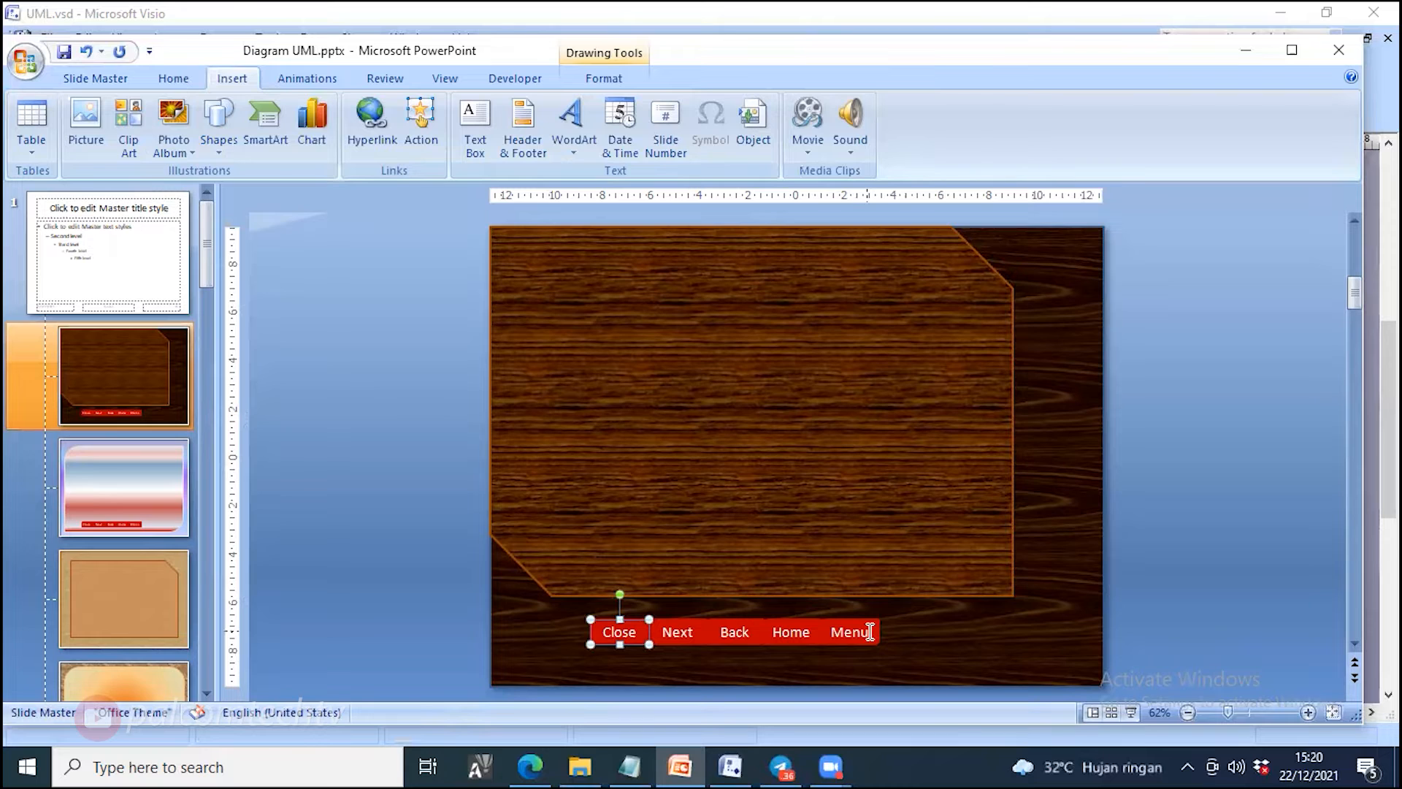
left_click(423, 138)
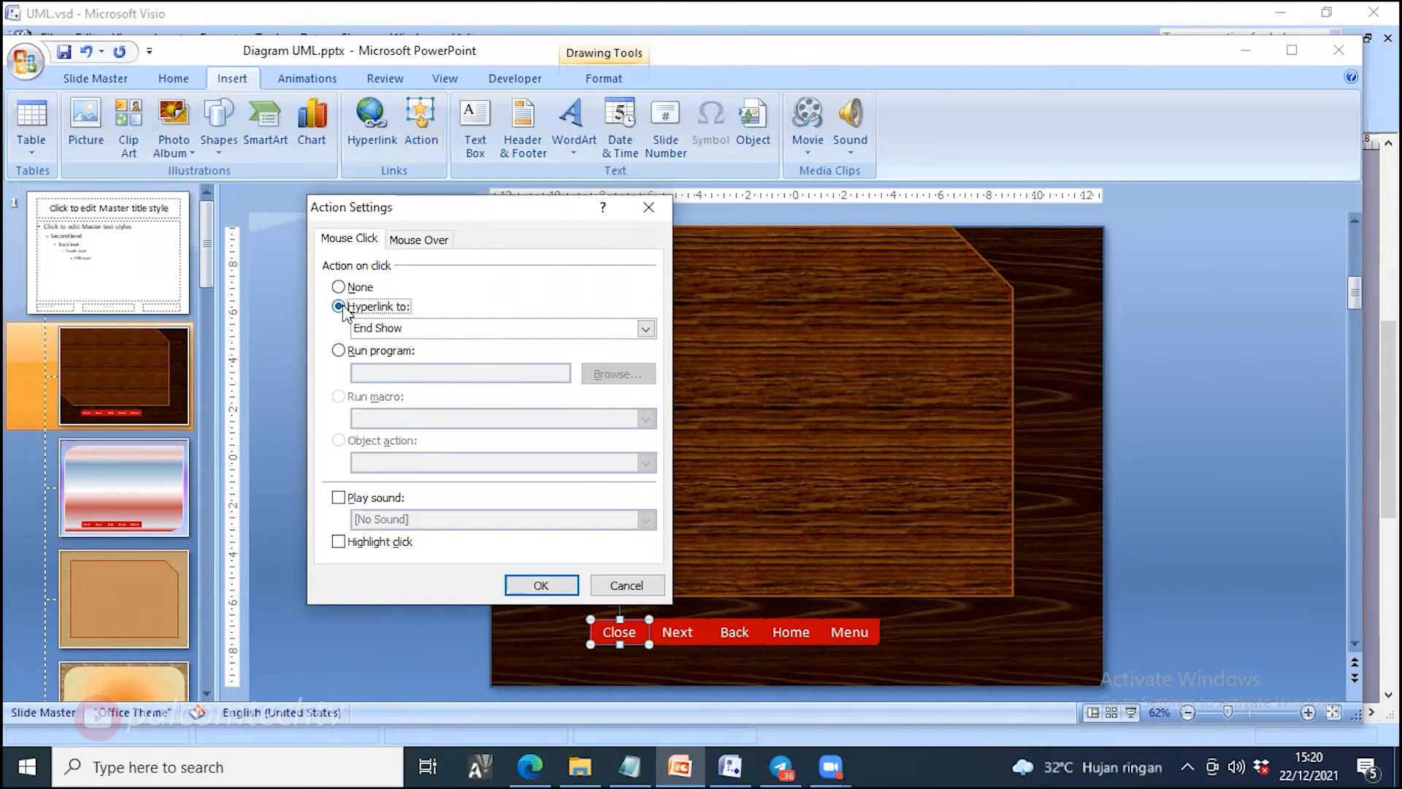
left_click(374, 332)
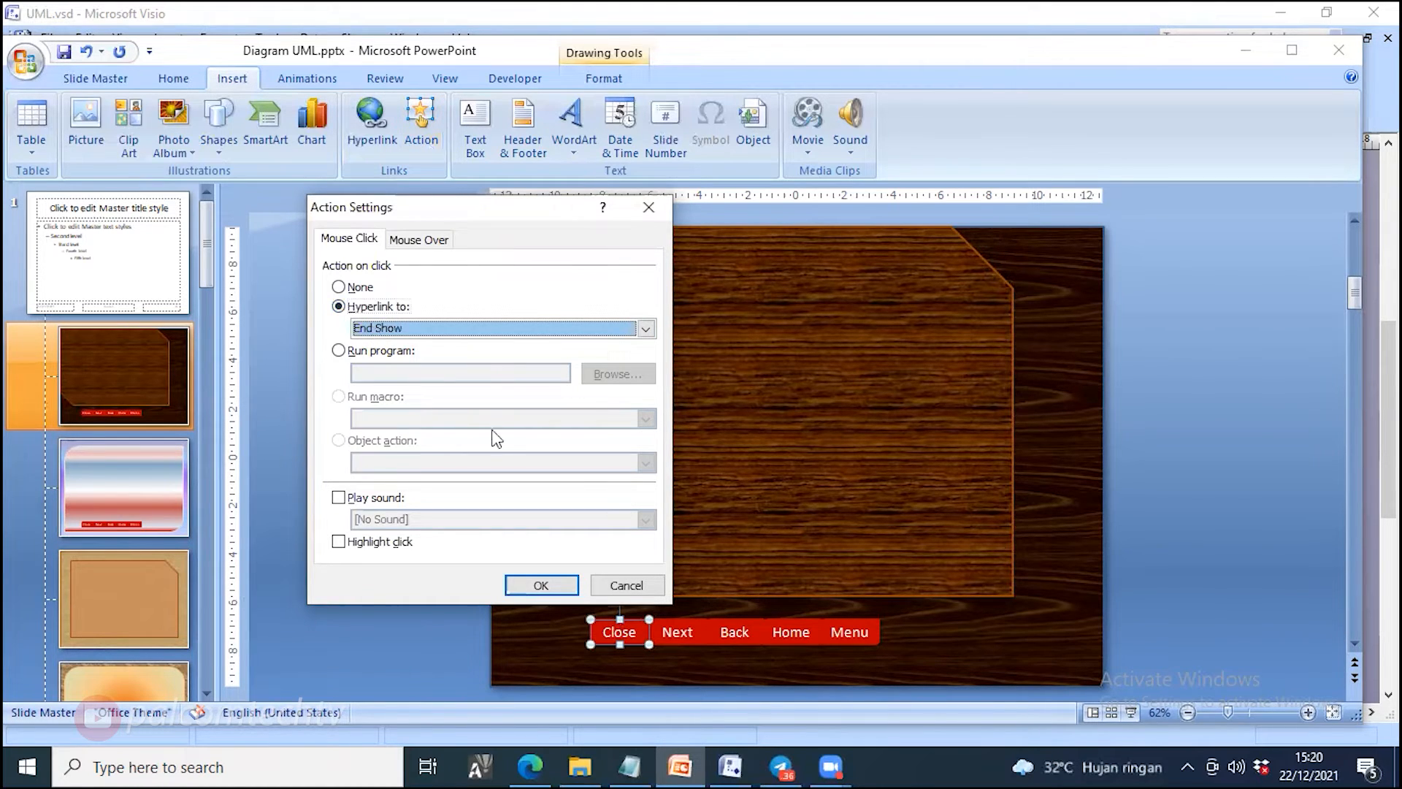
left_click(404, 327)
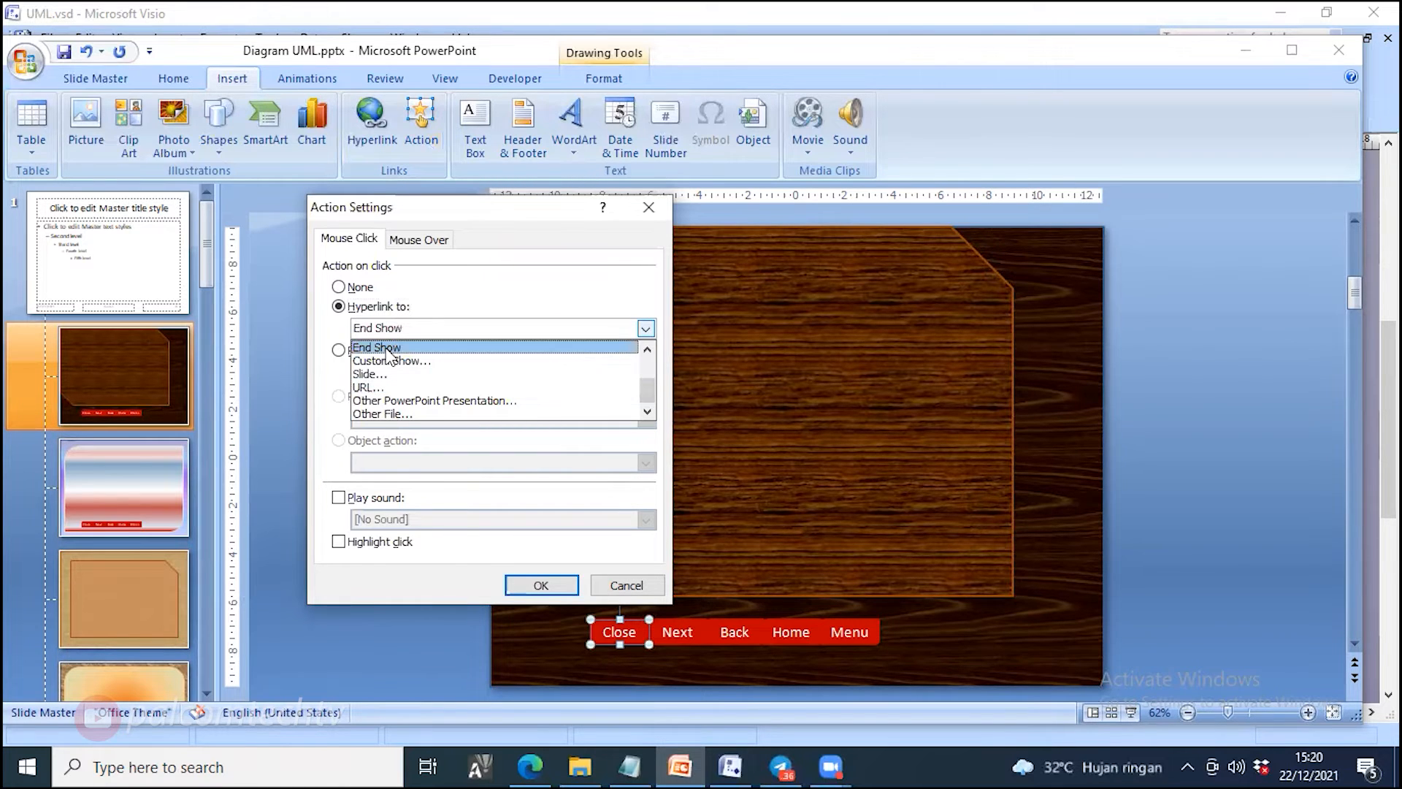
left_click(541, 584)
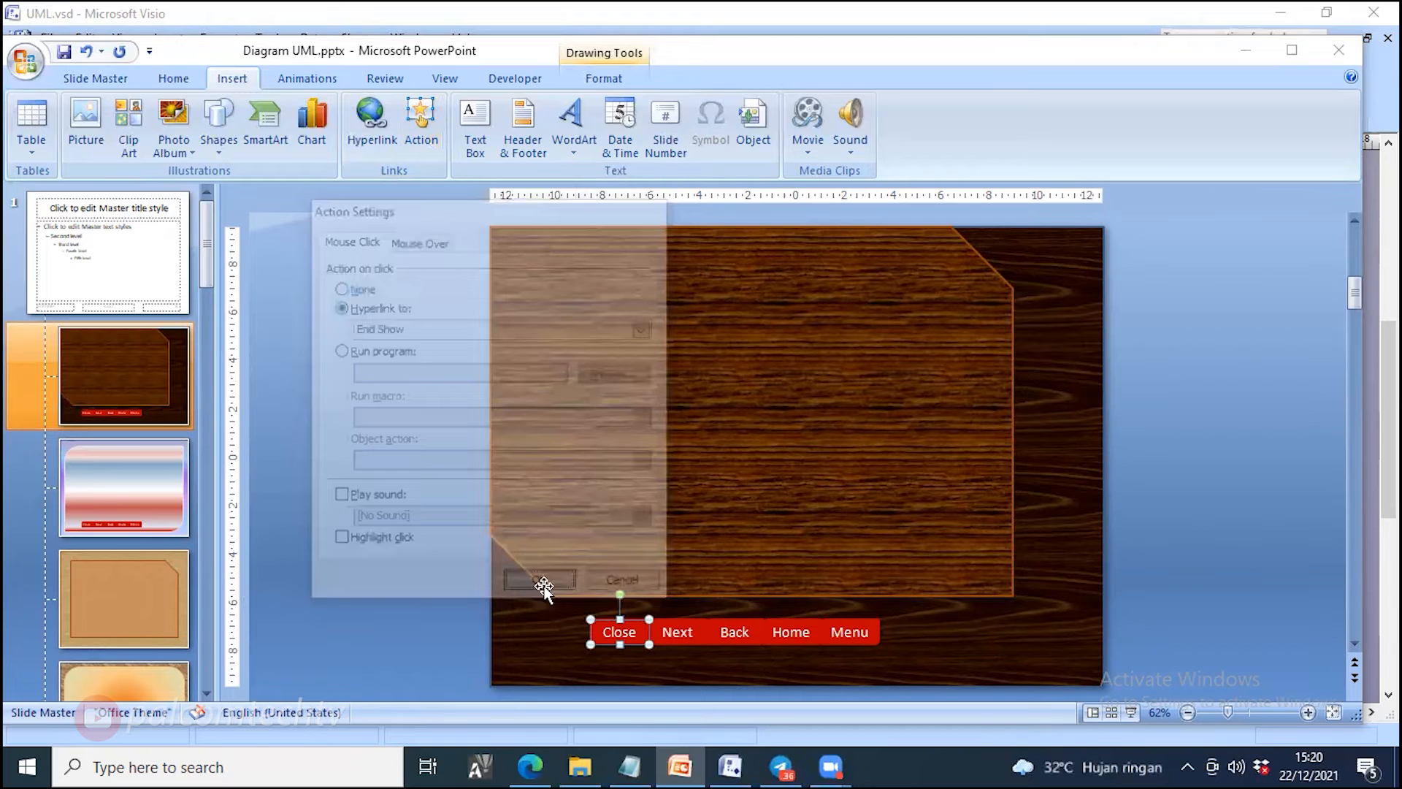
Step: Examine the Next button's click-action hyperlink targets, preview Slide 9 as a specific slide target, and cancel the settings
left_click(661, 626)
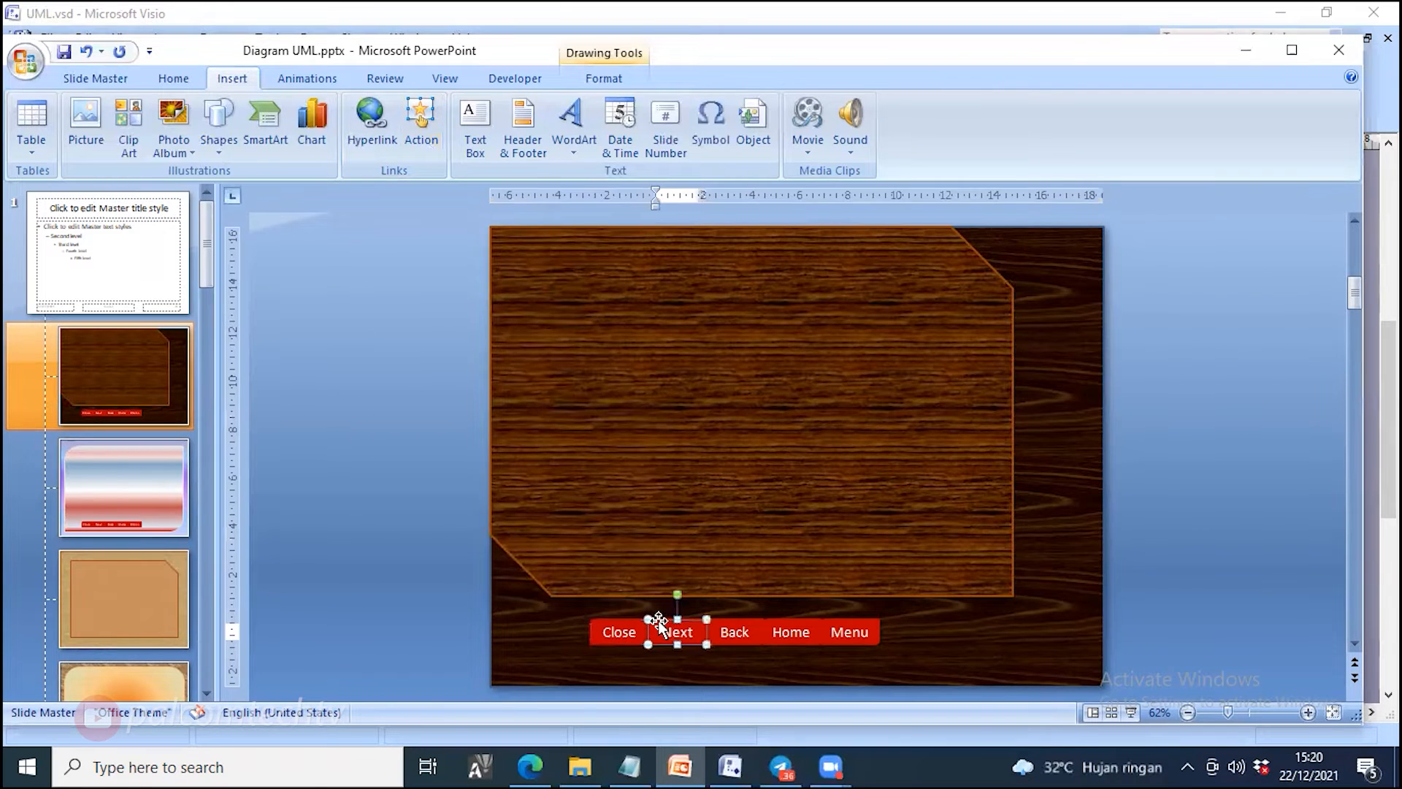
left_click(658, 621)
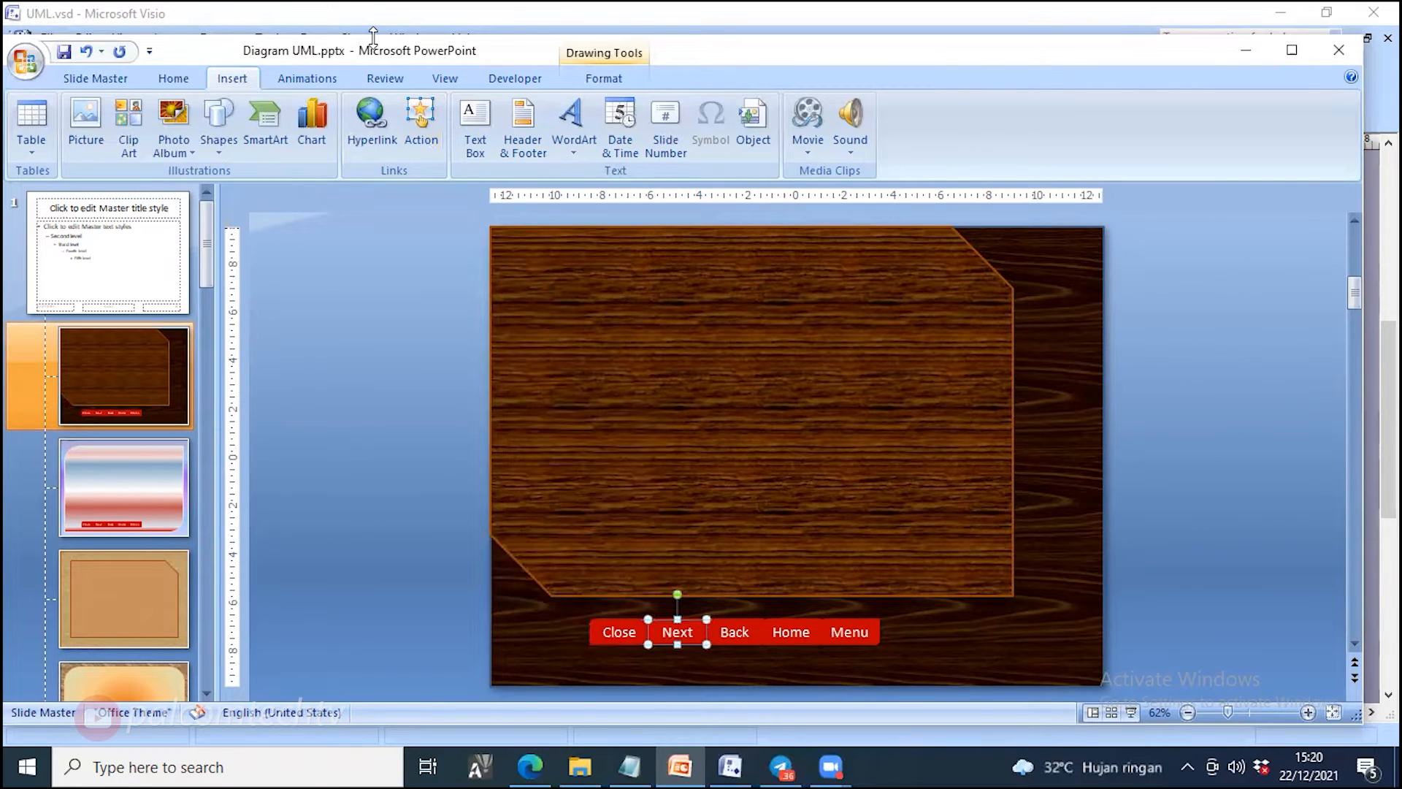
left_click(422, 128)
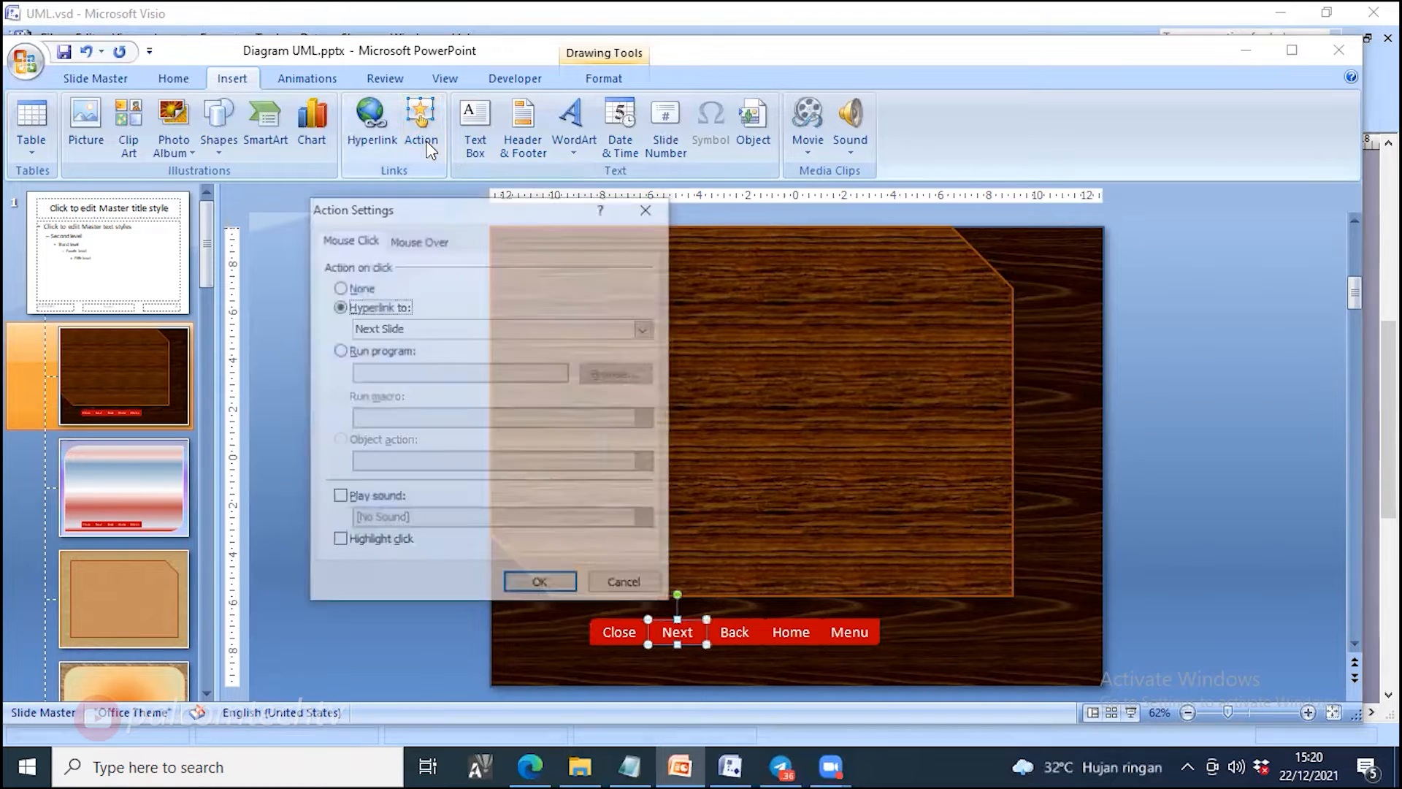
left_click(387, 328)
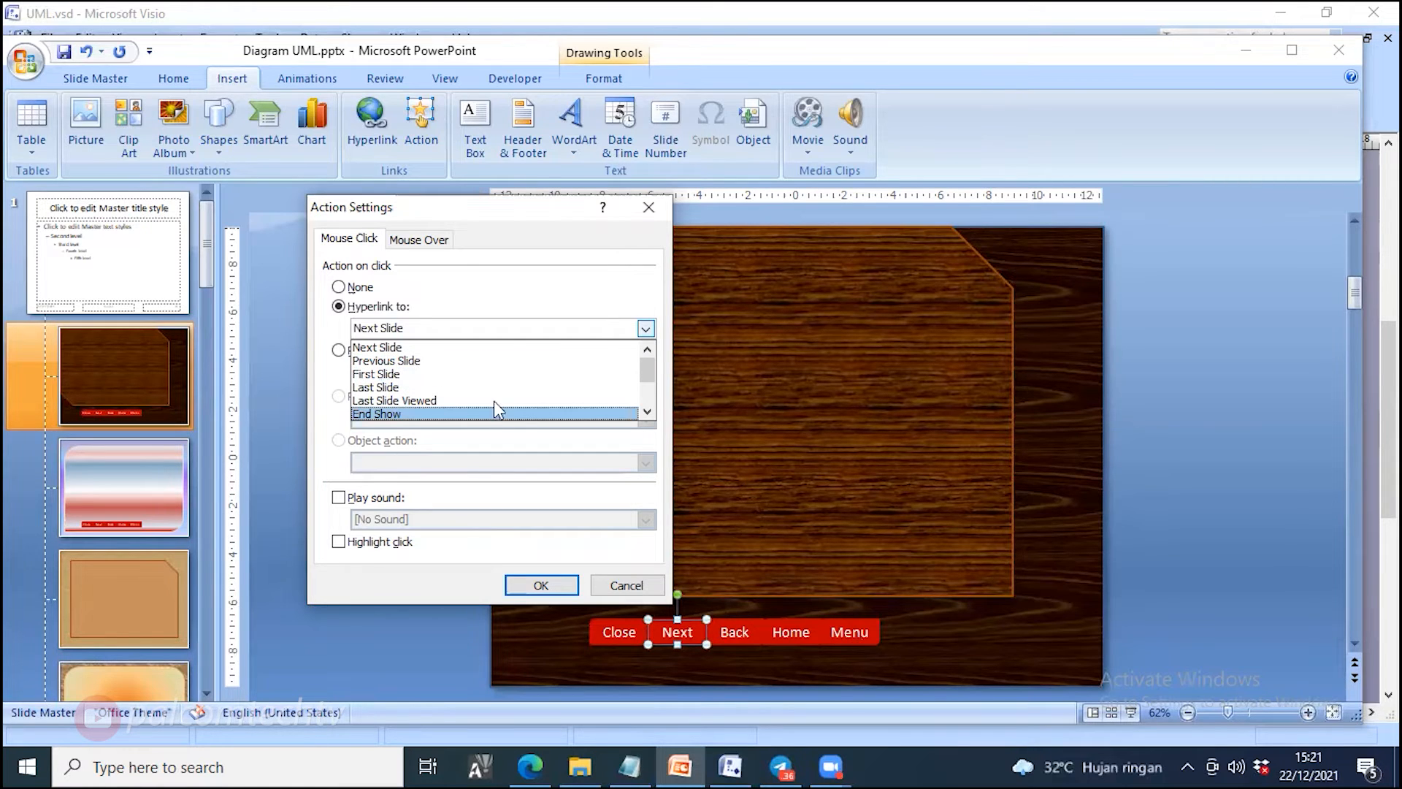
scroll(493, 400, "down", 2)
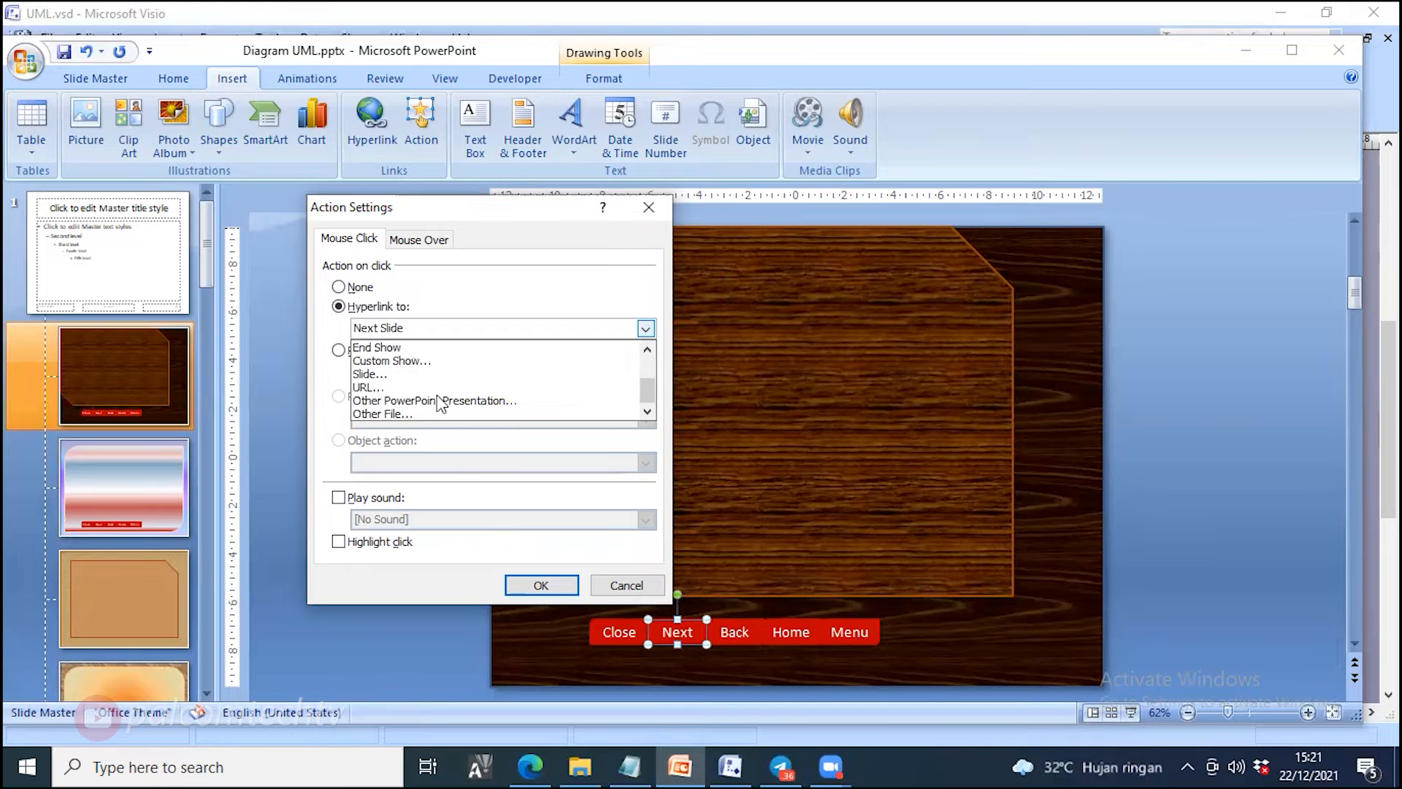
left_click(387, 374)
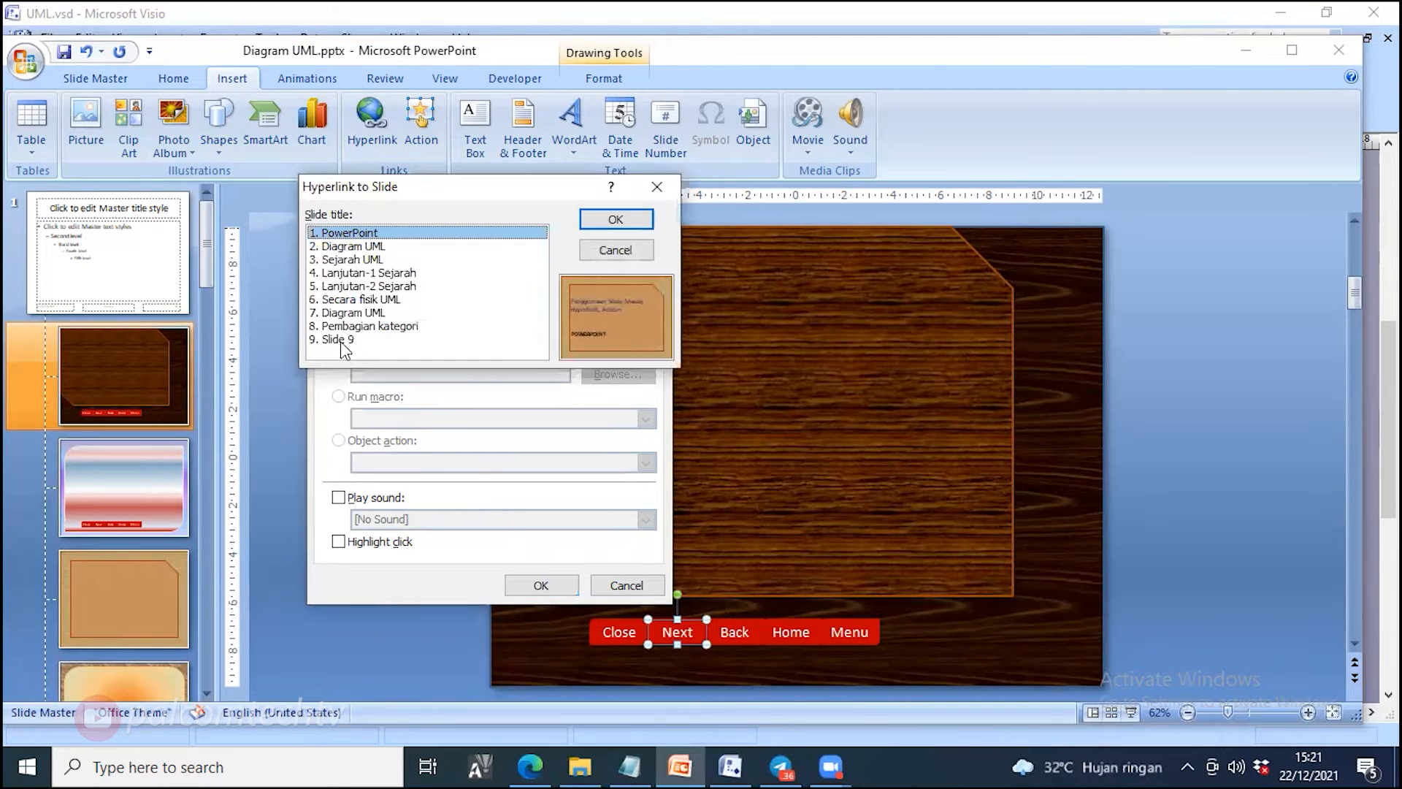
left_click(546, 340)
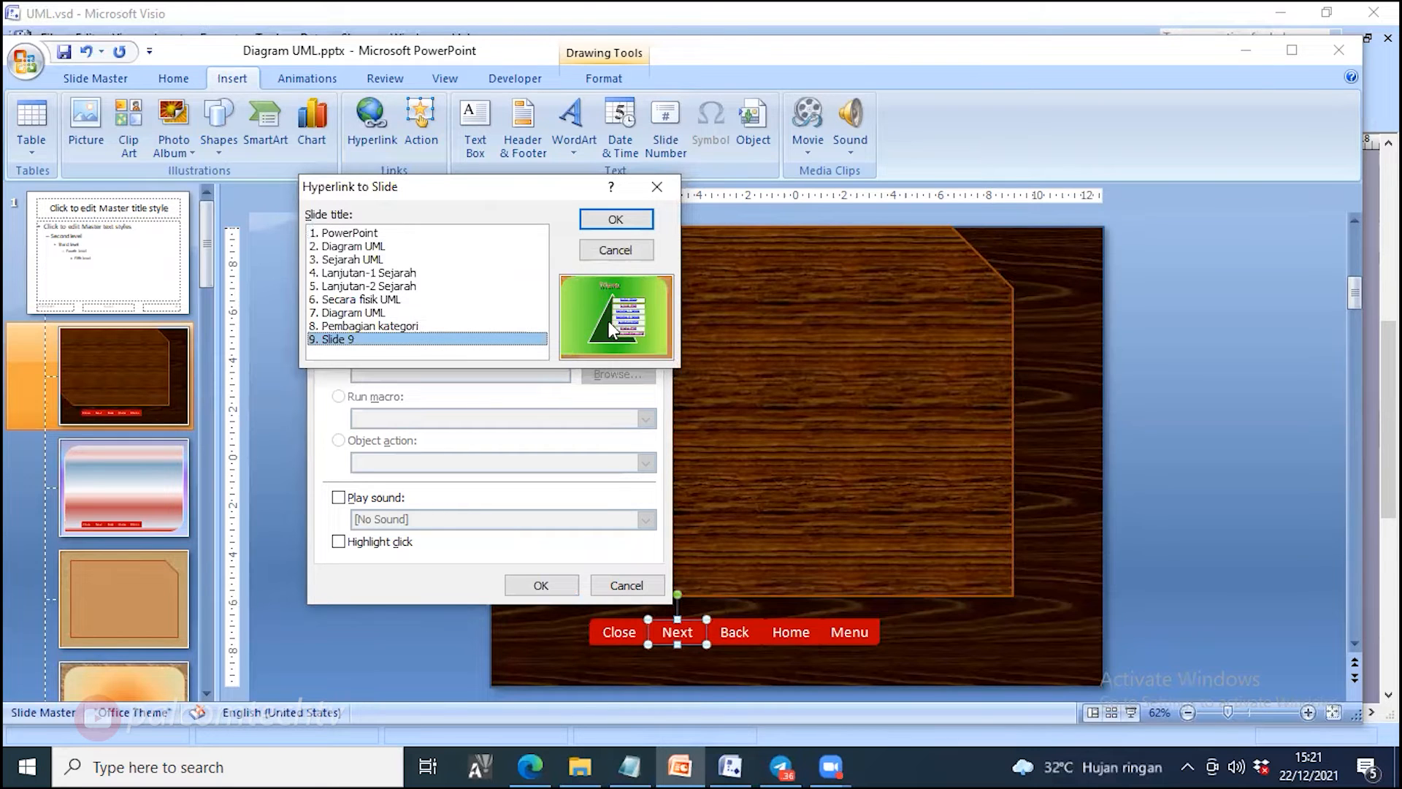
left_click(630, 251)
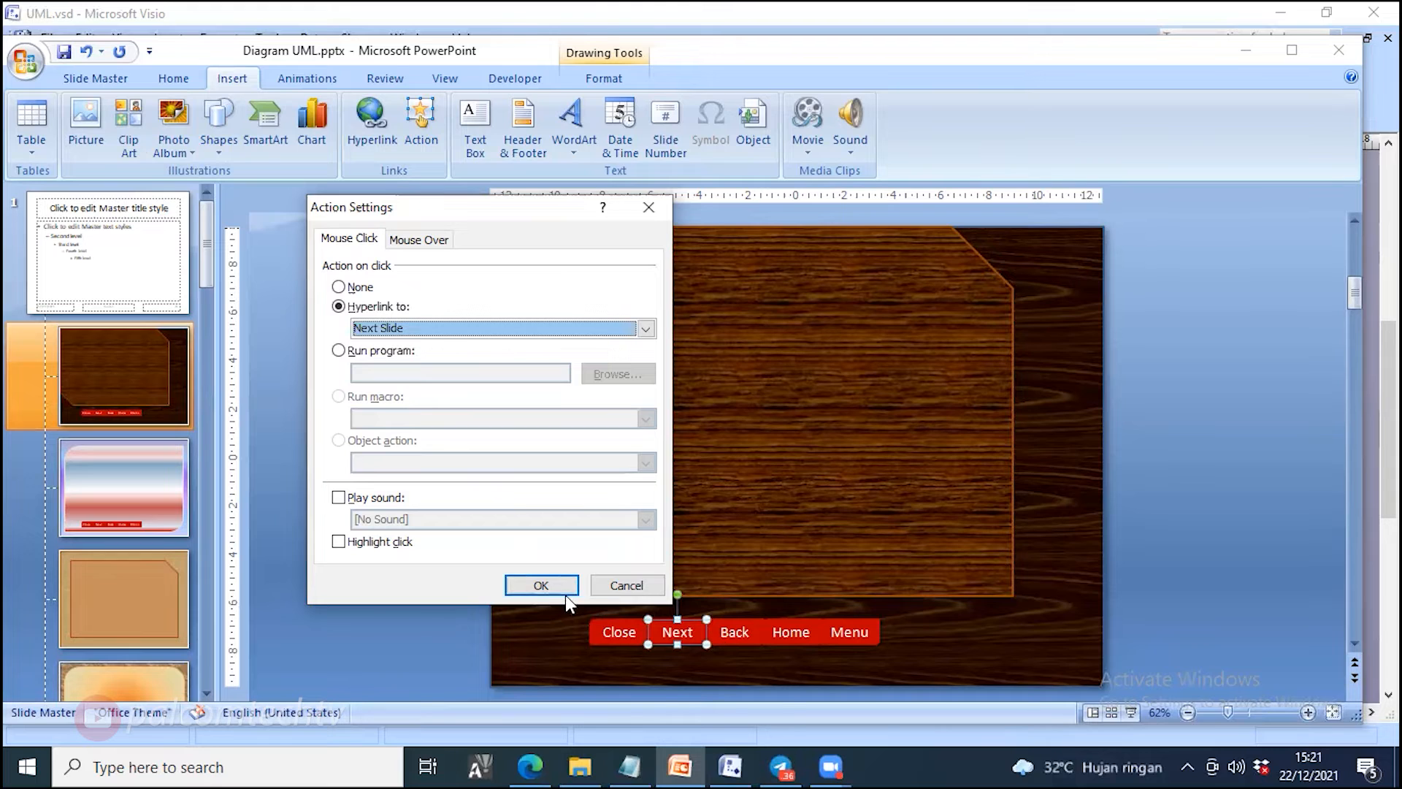
left_click(619, 590)
left_click(361, 474)
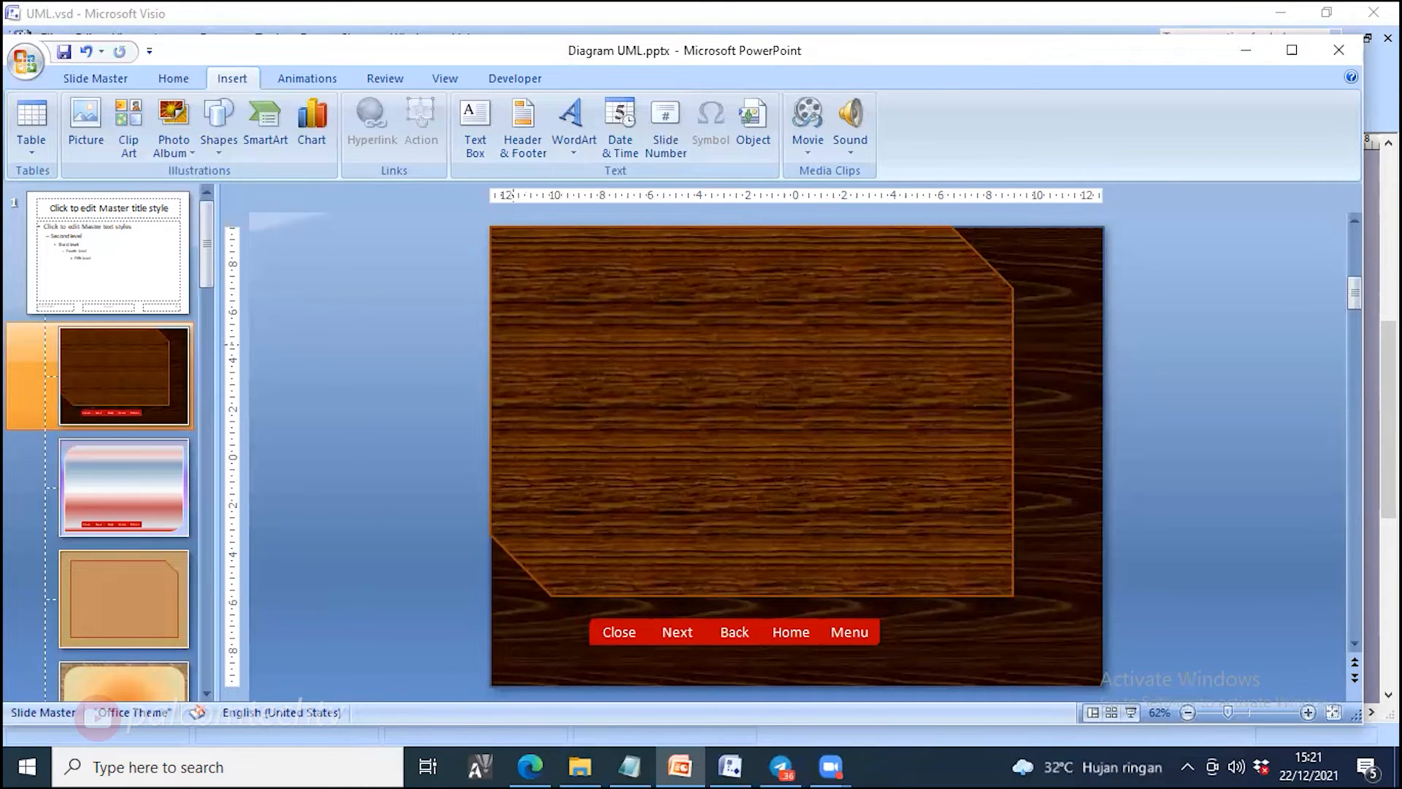
Step: Run the slide show from the beginning and test the Home and Back buttons on the Diagram UML slide
key("F5")
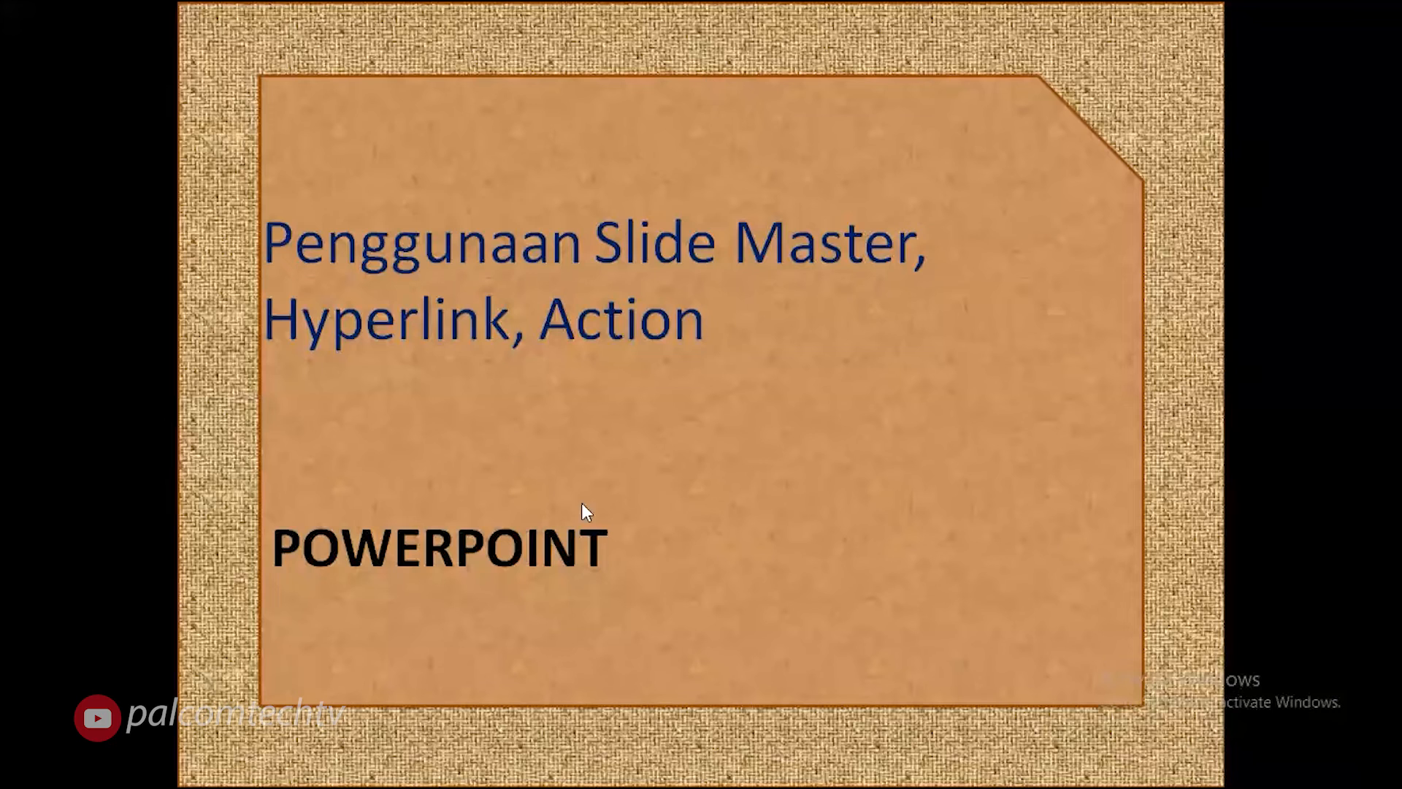
left_click(602, 463)
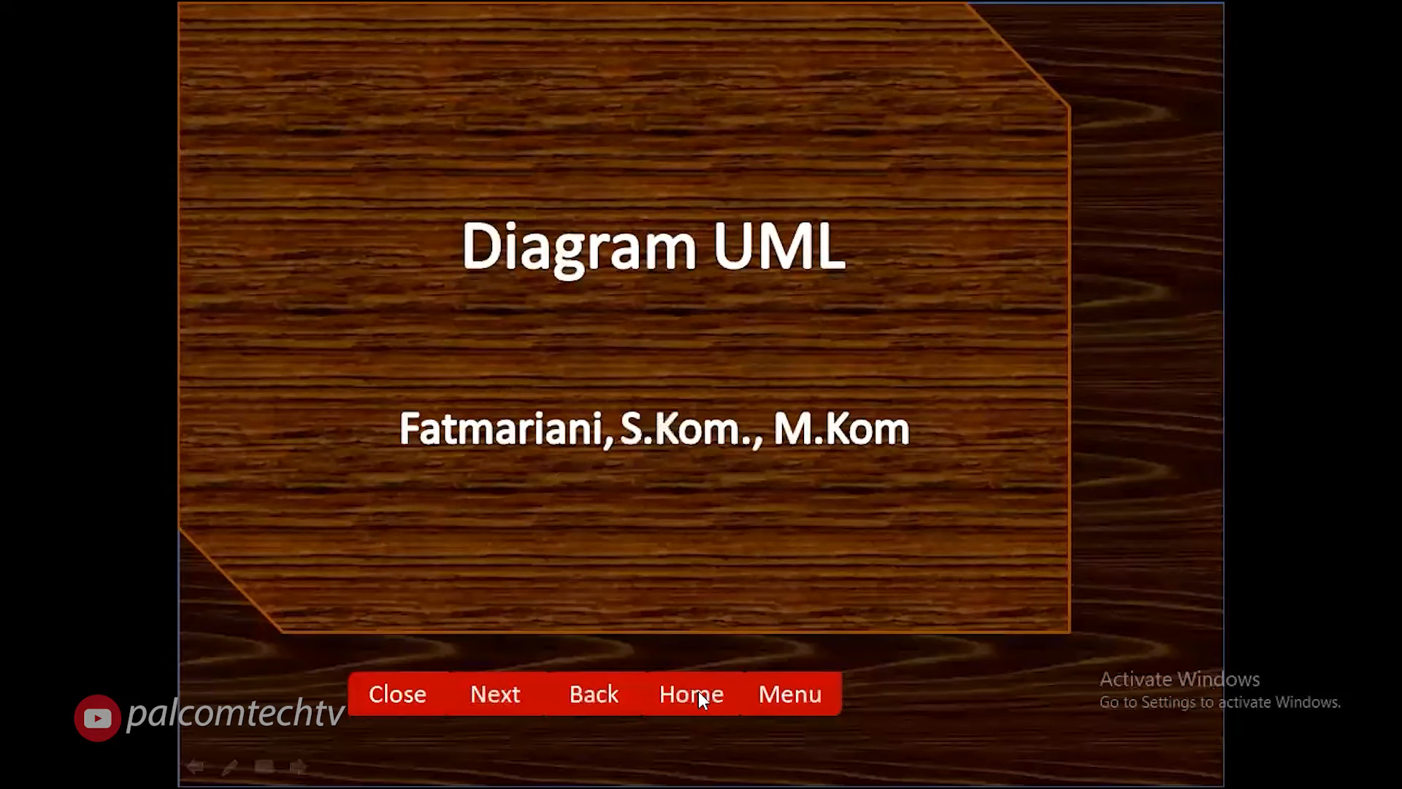
left_click(698, 691)
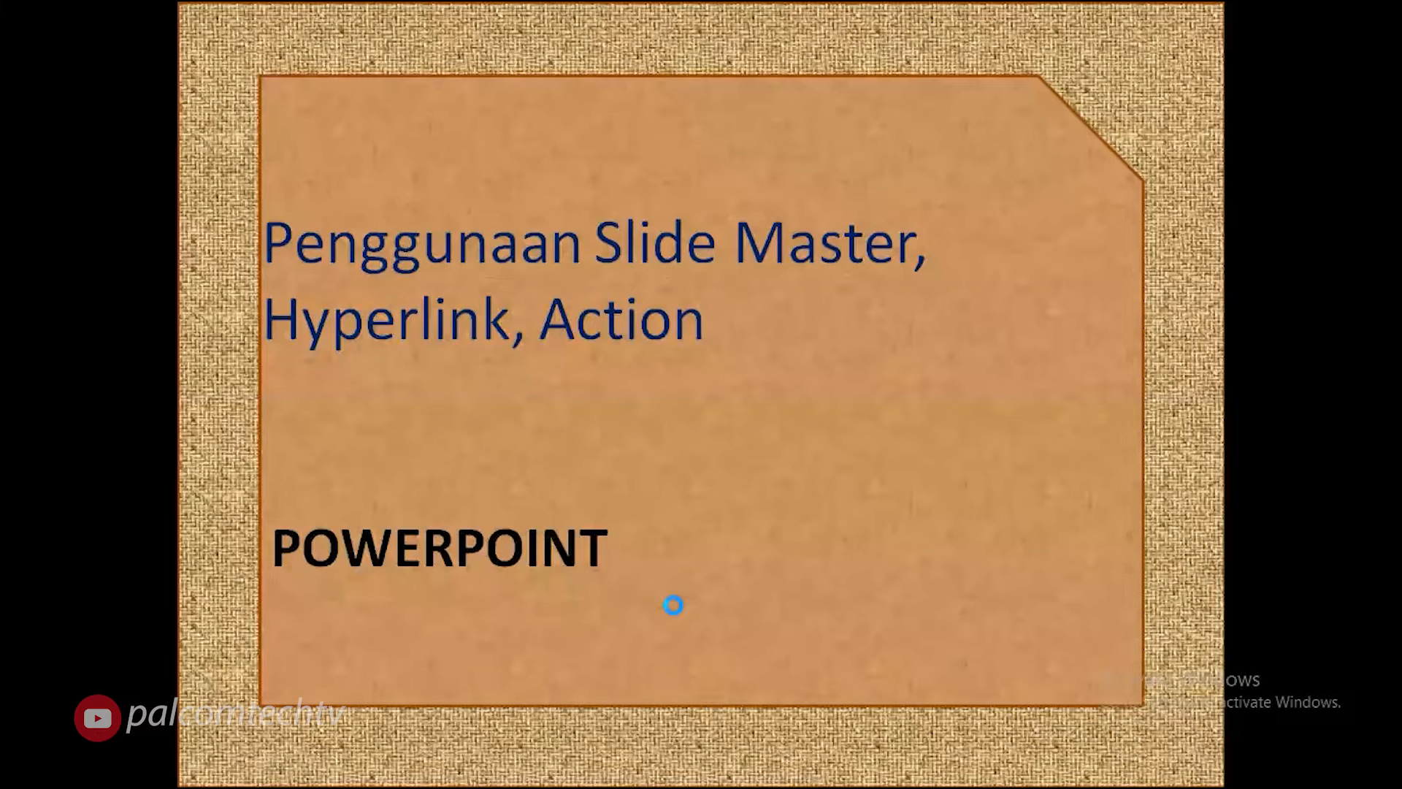
left_click(650, 696)
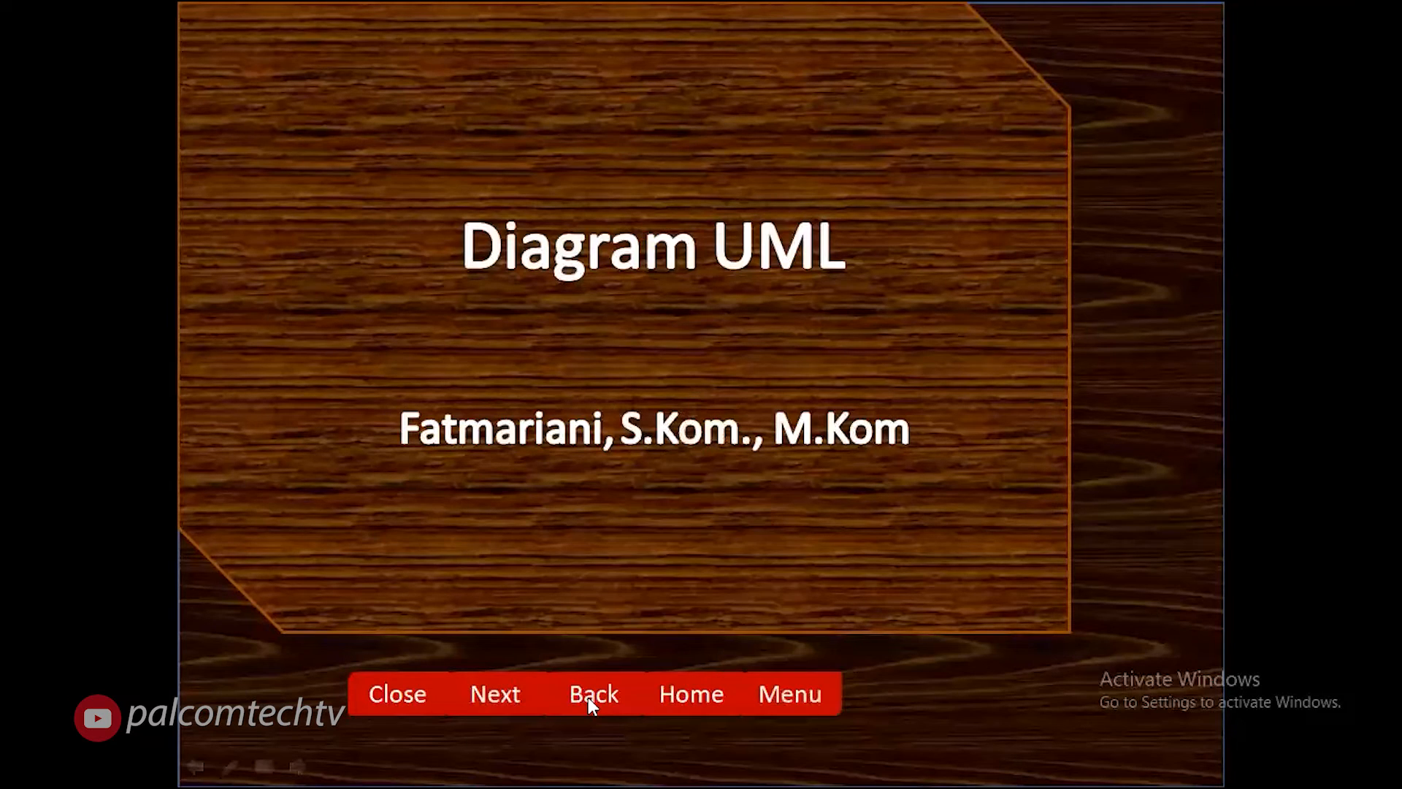
left_click(588, 696)
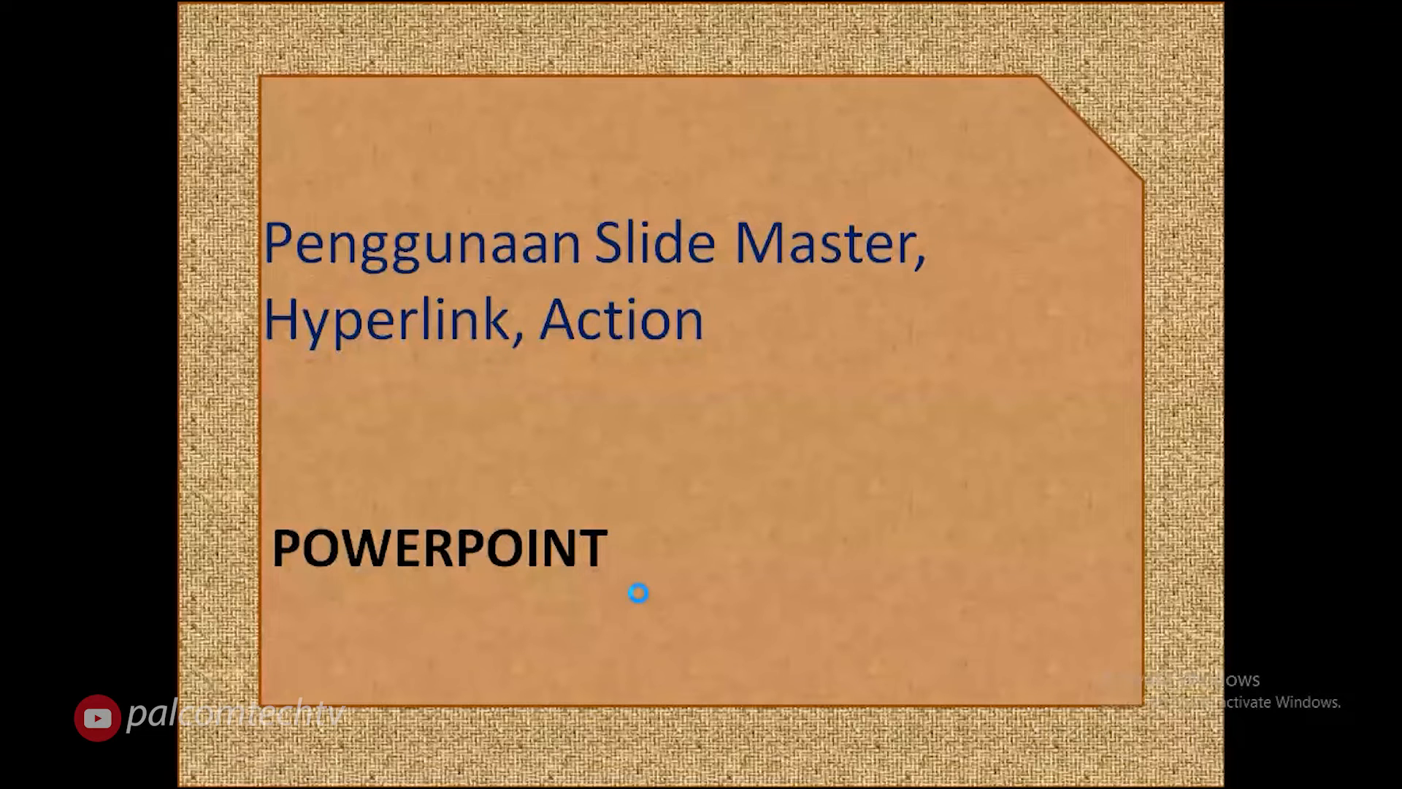